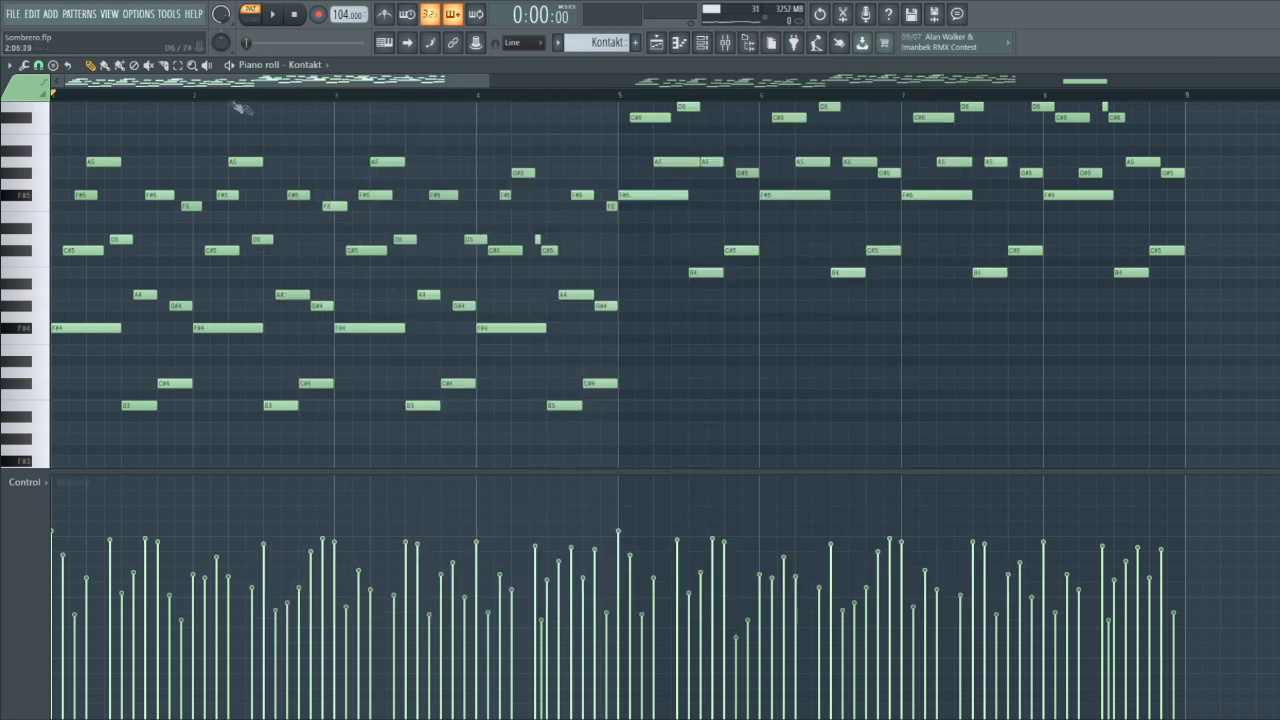
# Play the piano melody from bar 1 and bring up the version that starts at bar 13.
pyautogui.click(230, 65)
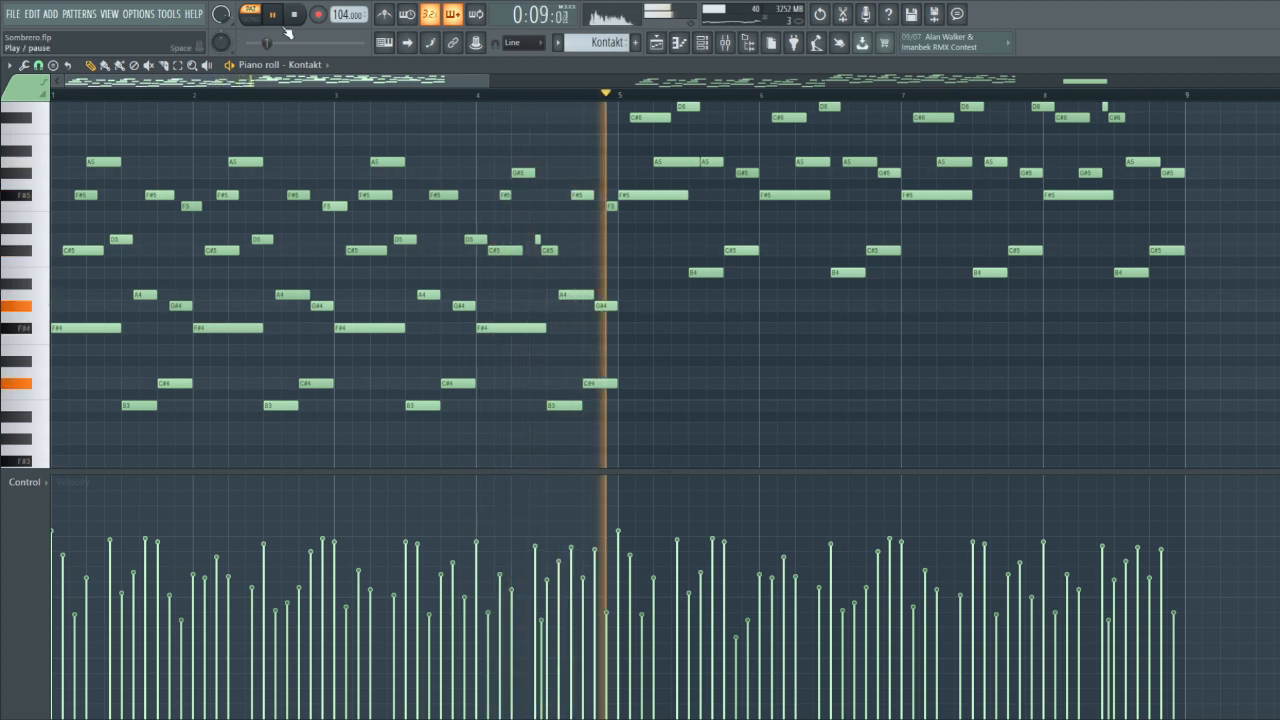
pyautogui.scroll(2, 545, 187)
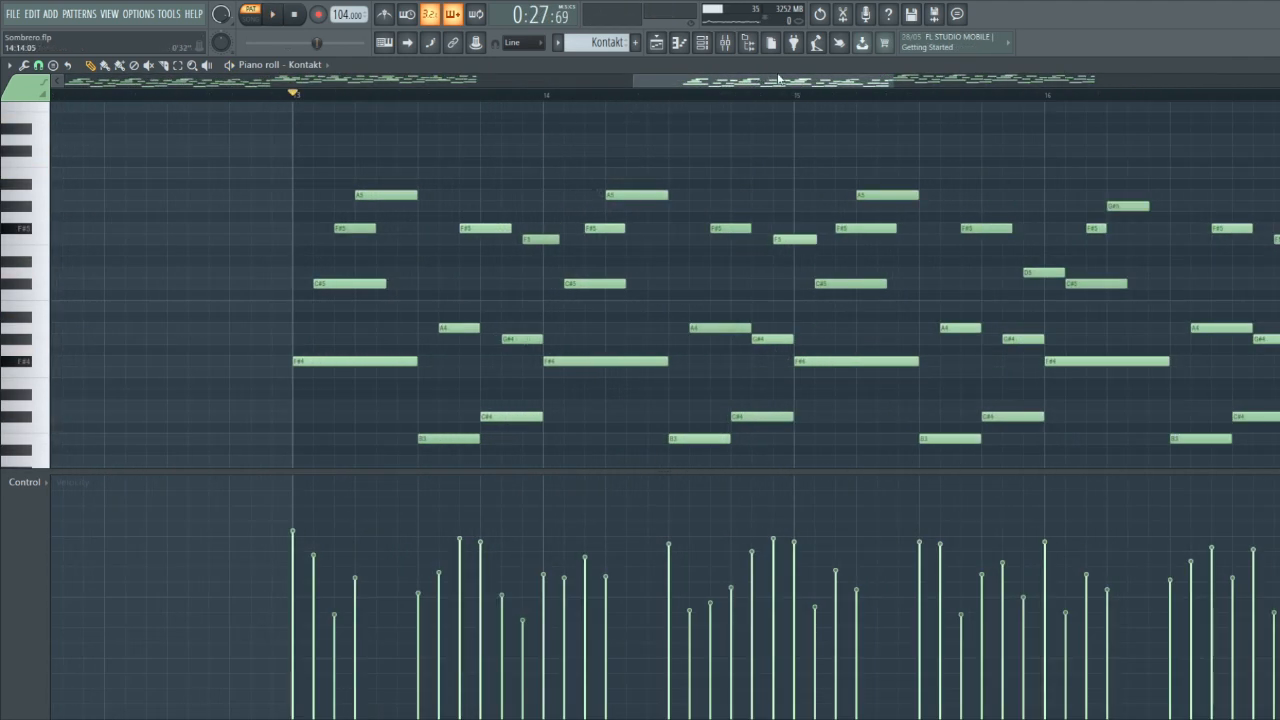
pyautogui.moveTo(778, 79); pyautogui.dragTo(803, 84)
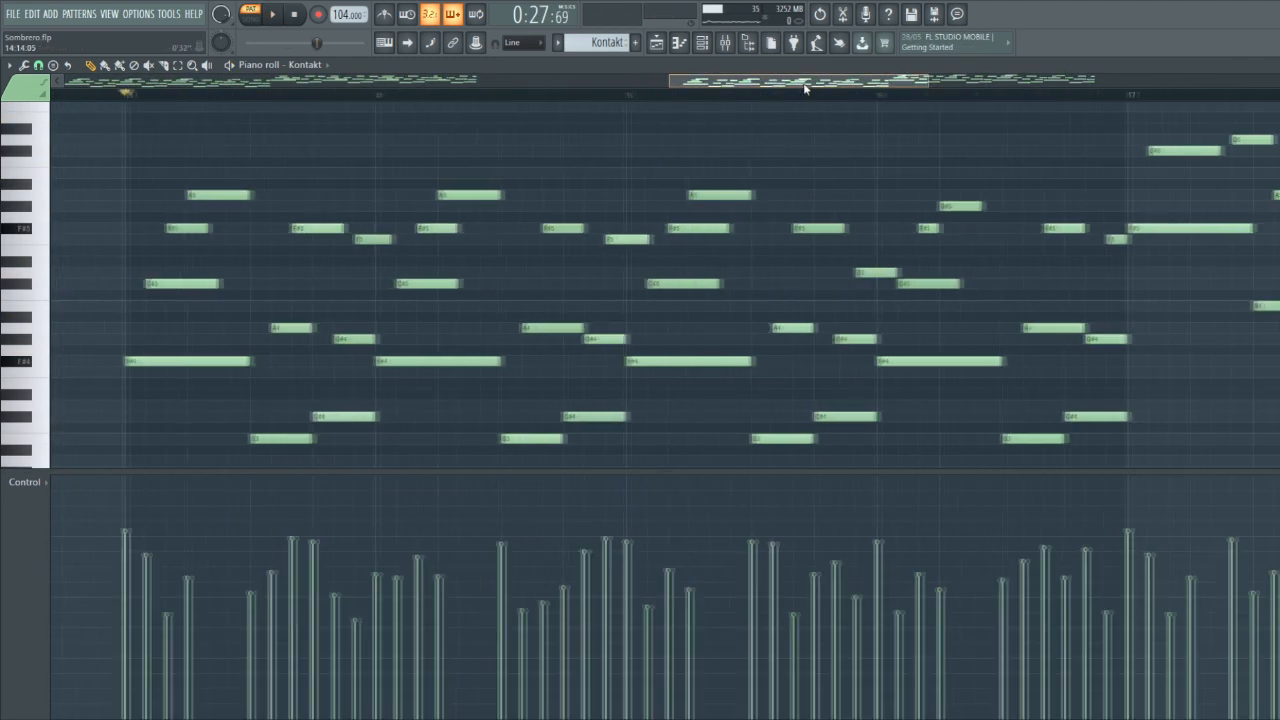
# Add sustained A4 and C#5 notes above the F#4 at the start of bar 13.
pyautogui.scroll(-3, 289, 337)
pyautogui.click(185, 295)
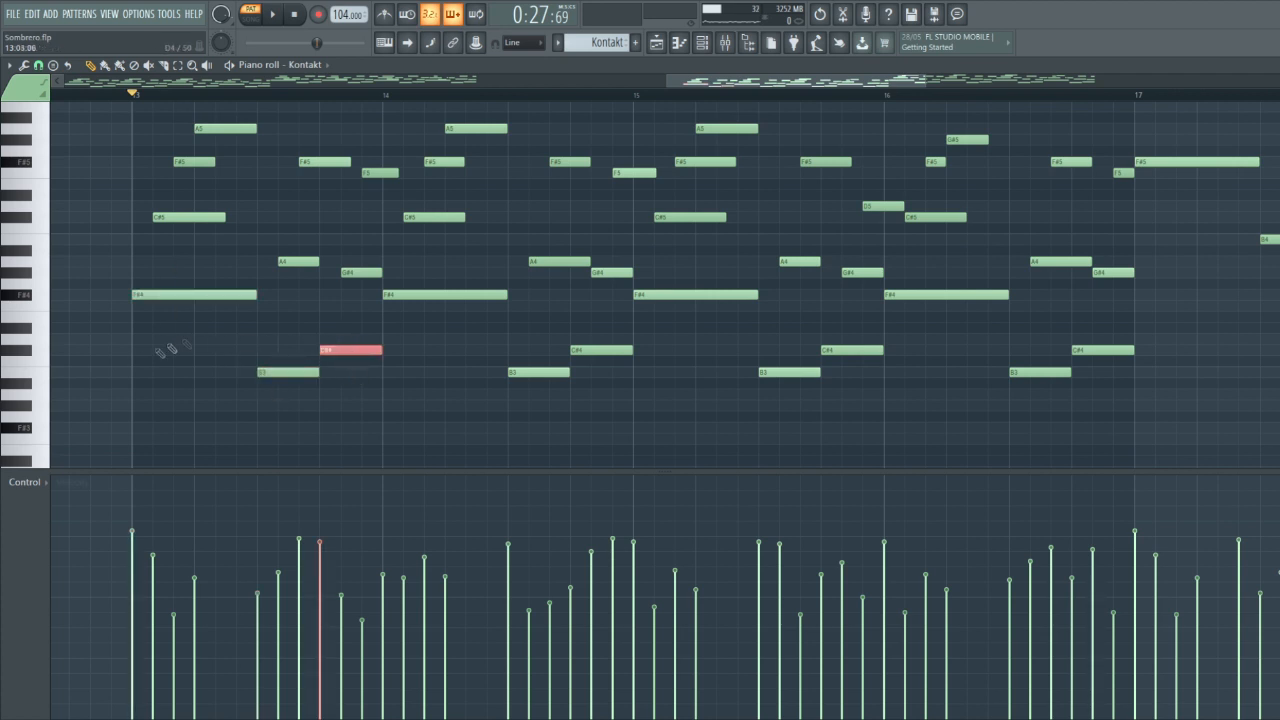
pyautogui.scroll(3, 137, 354)
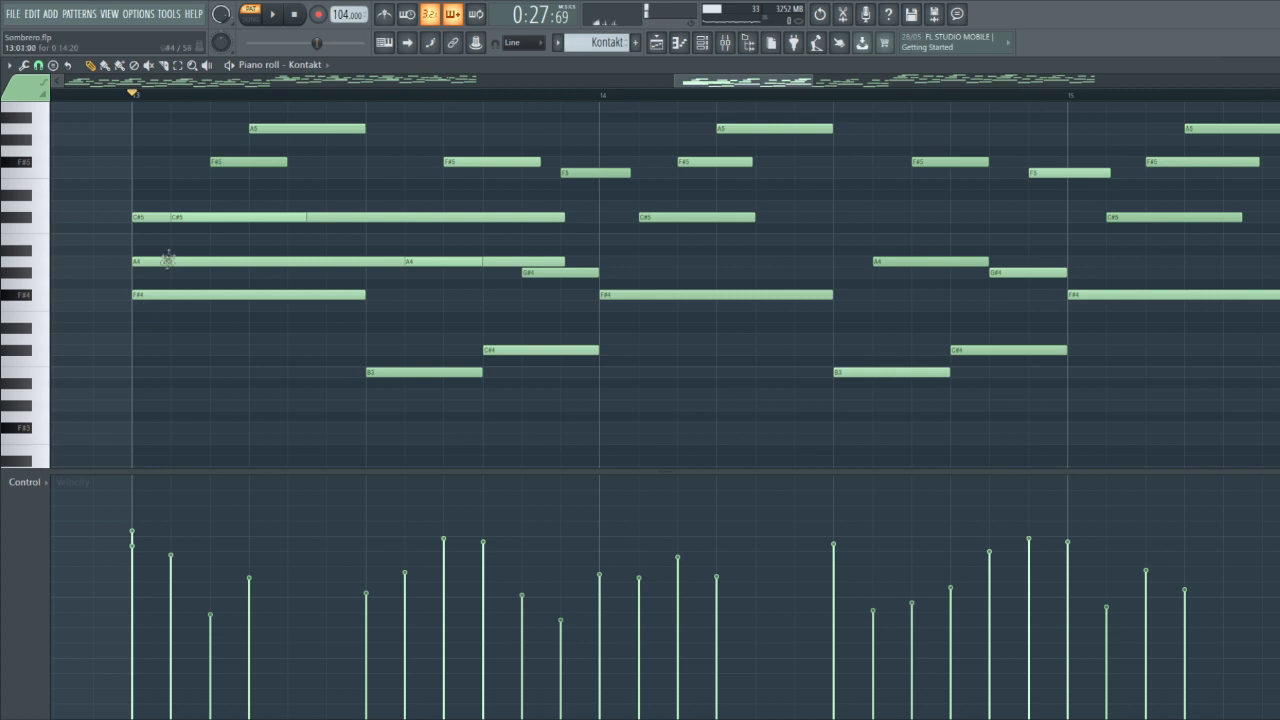
pyautogui.scroll(3, 125, 285)
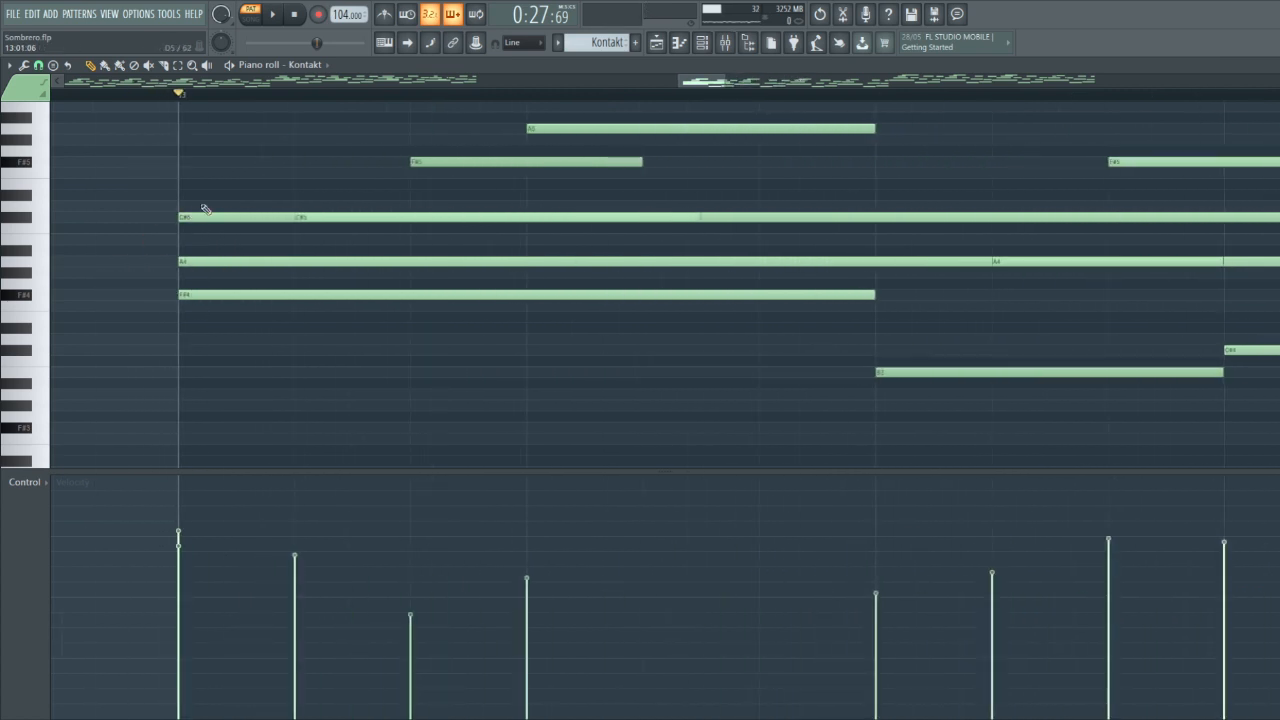
# Select the stacked chord at bar 13 and transpose only its A4 up an octave.
pyautogui.moveTo(205, 158); pyautogui.dragTo(208, 378)
pyautogui.click(182, 377)
pyautogui.click(217, 258)
pyautogui.click(141, 288)
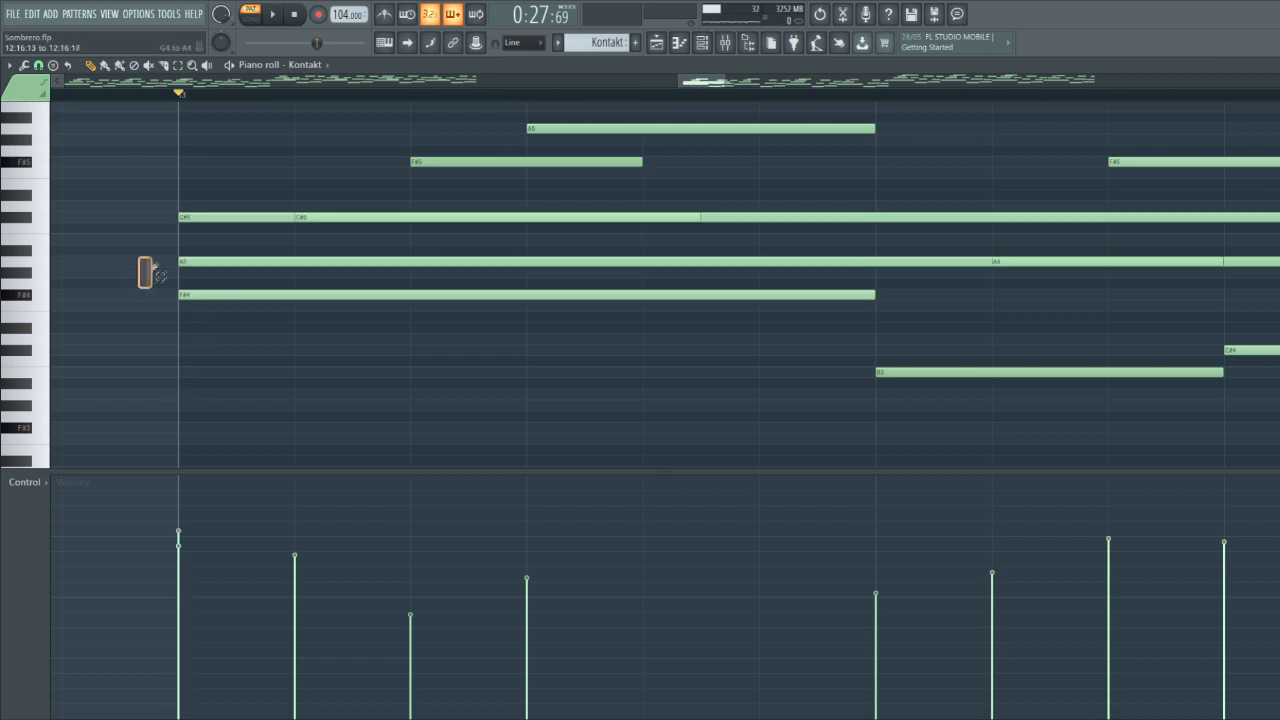
pyautogui.moveTo(178, 250); pyautogui.dragTo(207, 251)
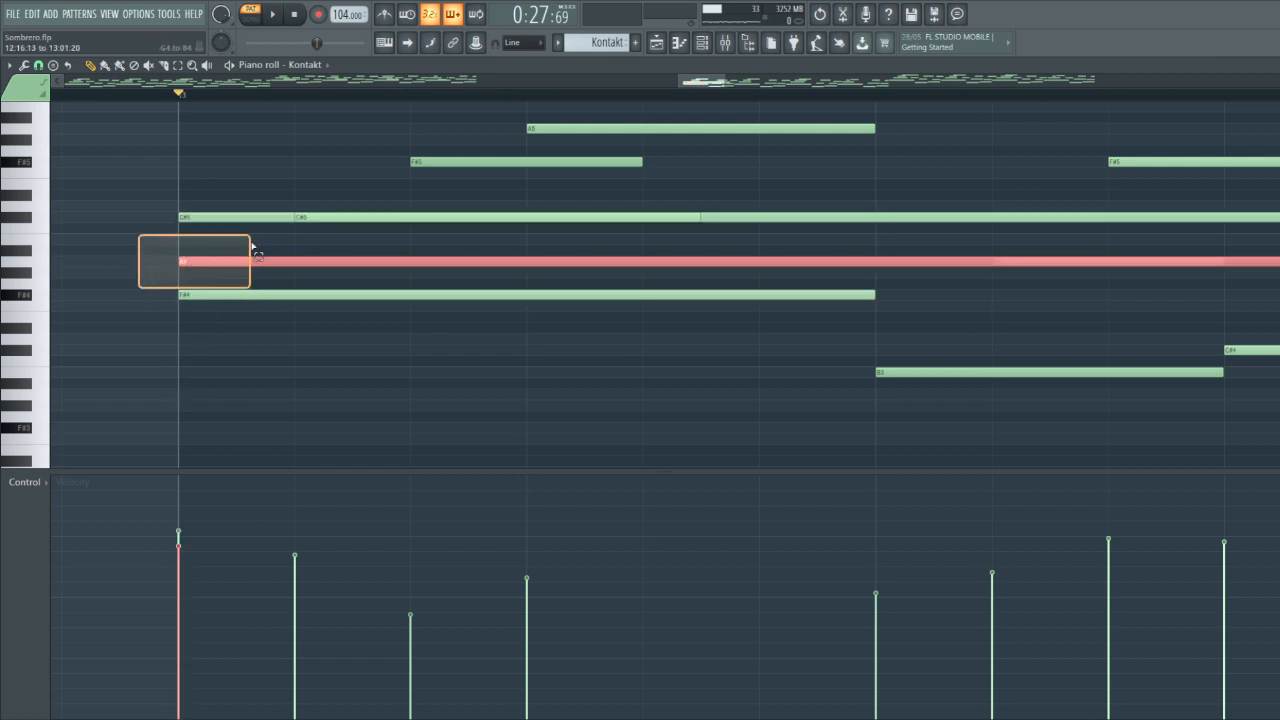
pyautogui.hotkey('ctrl', 'Up')
# Delete the added A and C#5 notes at bar 13 and select the remaining F#4, C#5, F#5 and A5 arpeggio.
pyautogui.scroll(3, 253, 248)
pyautogui.rightClick(241, 230)
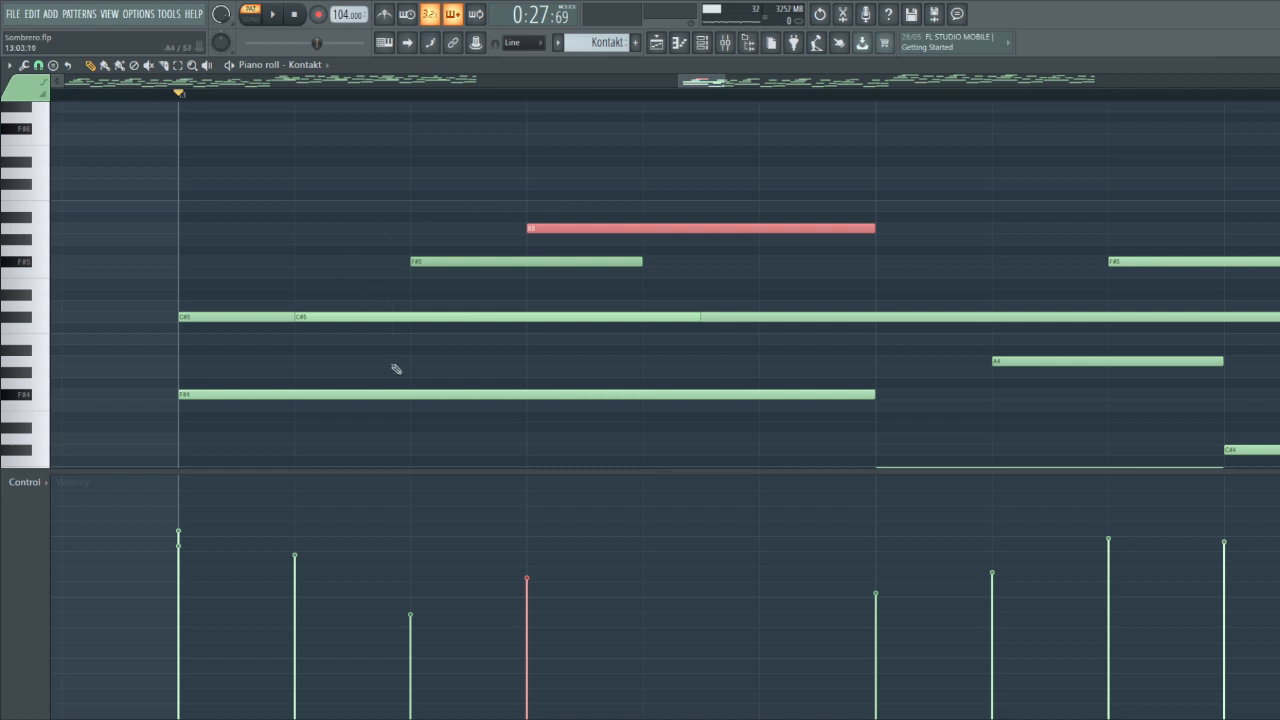
pyautogui.rightClick(230, 316)
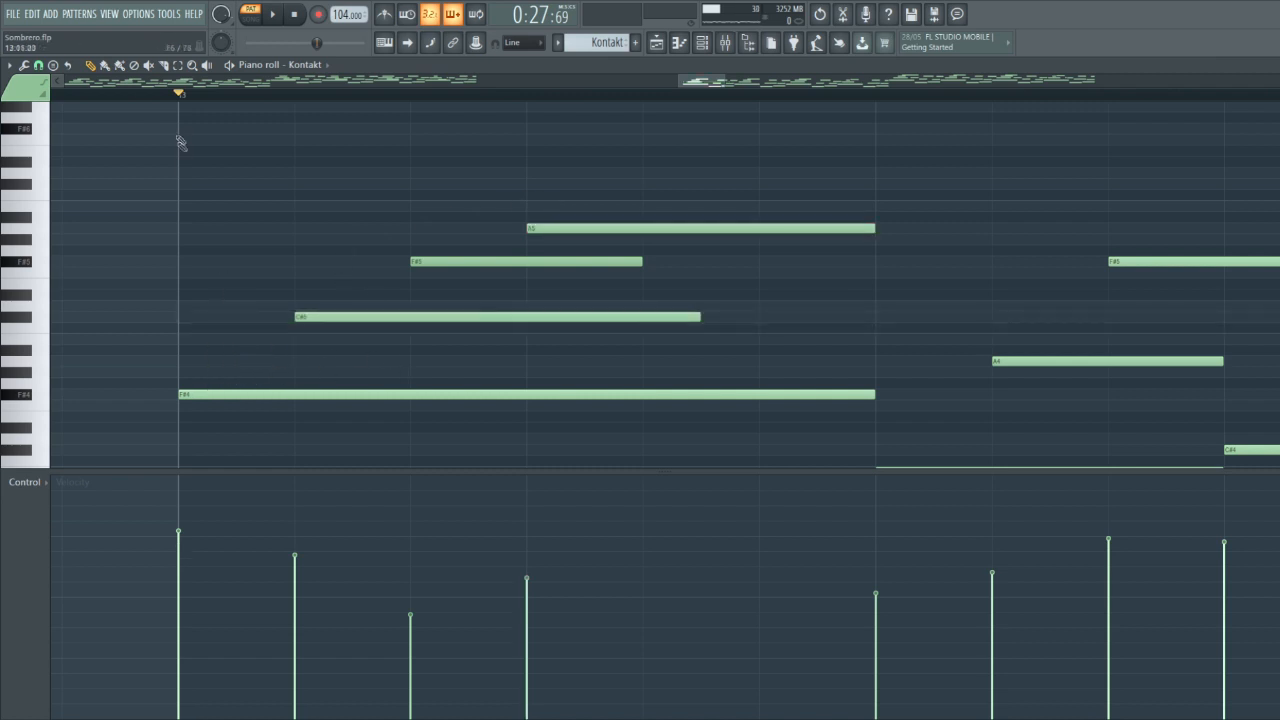
pyautogui.moveTo(344, 421); pyautogui.dragTo(642, 136)
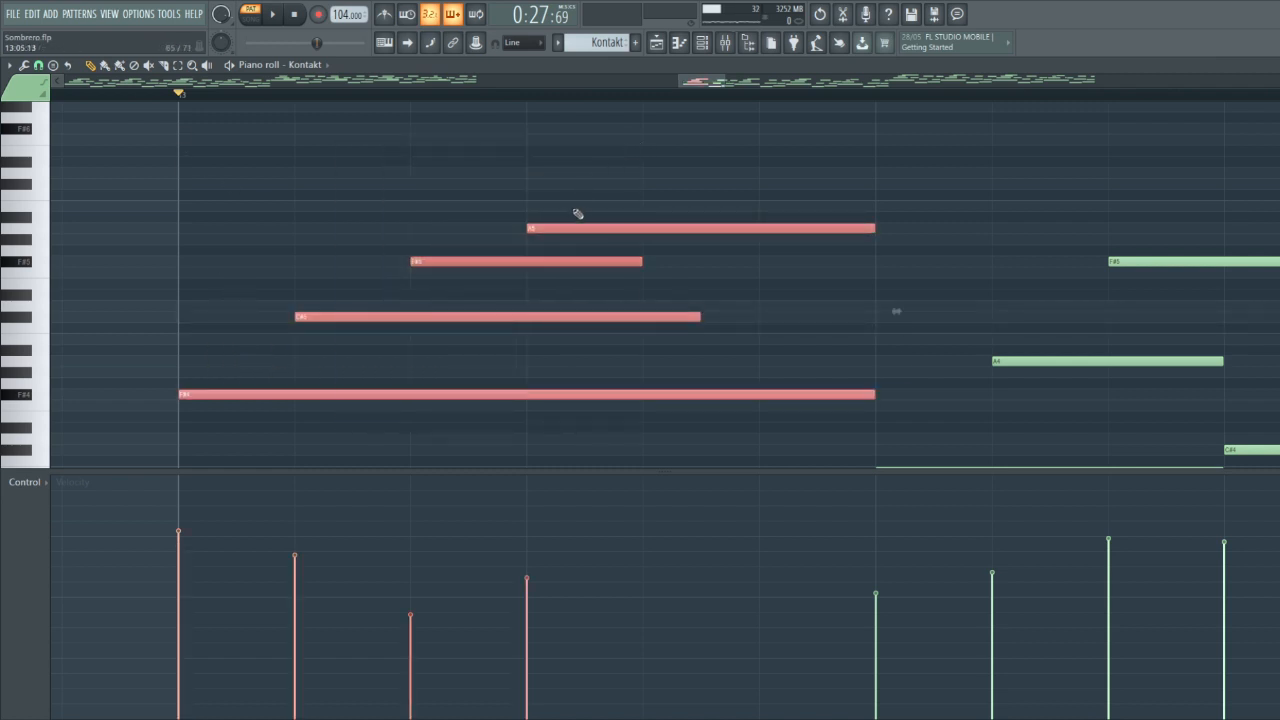
pyautogui.press('space')
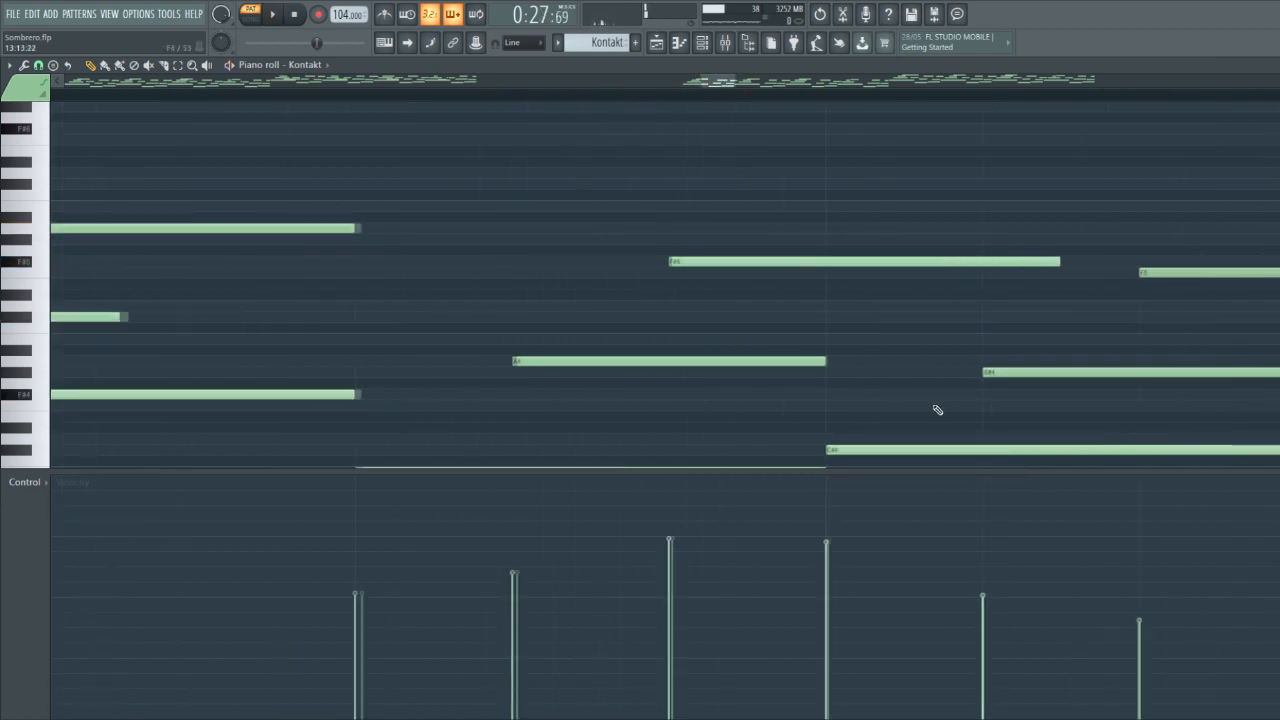
# Stack D4, F#4 and A4 above the B3 in the middle of bar 13 and select the four-note chord.
pyautogui.scroll(1, 500, 371)
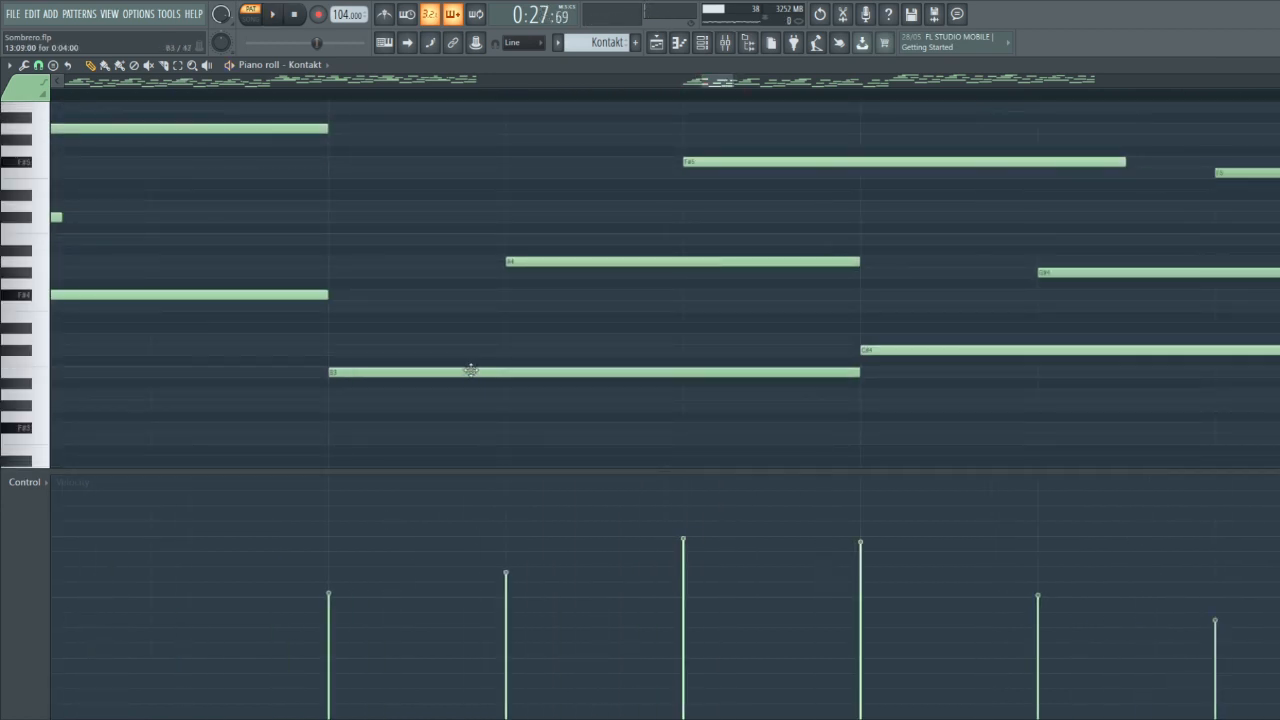
pyautogui.click(331, 337)
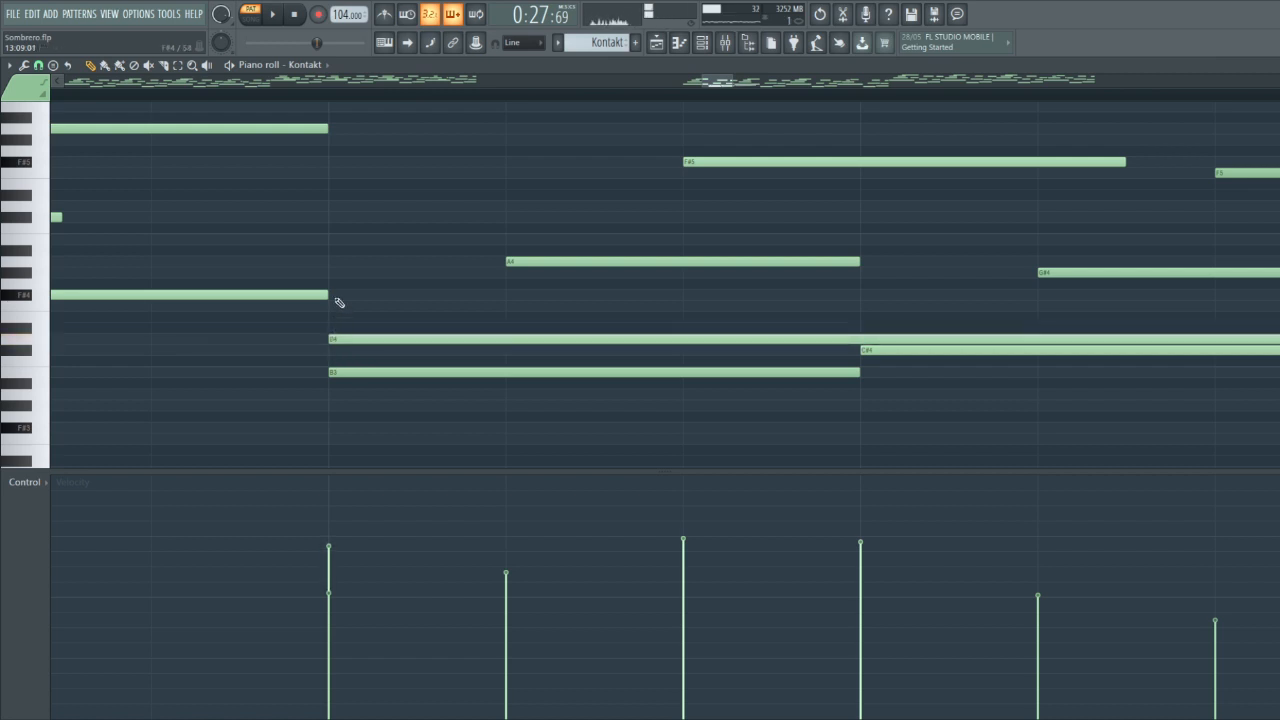
pyautogui.click(336, 297)
pyautogui.click(332, 262)
pyautogui.moveTo(351, 389); pyautogui.dragTo(353, 237)
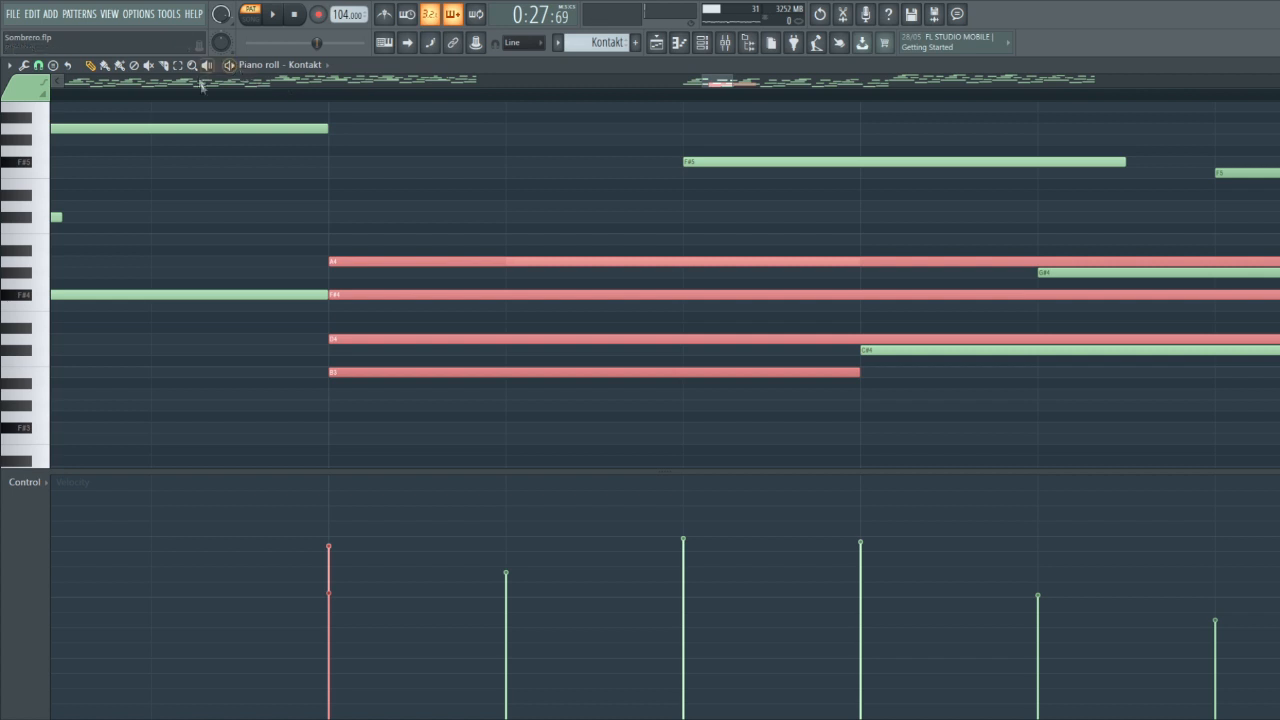
# Transpose the F#4 of the chord built on B3 up an octave.
pyautogui.click(291, 337)
pyautogui.click(368, 297)
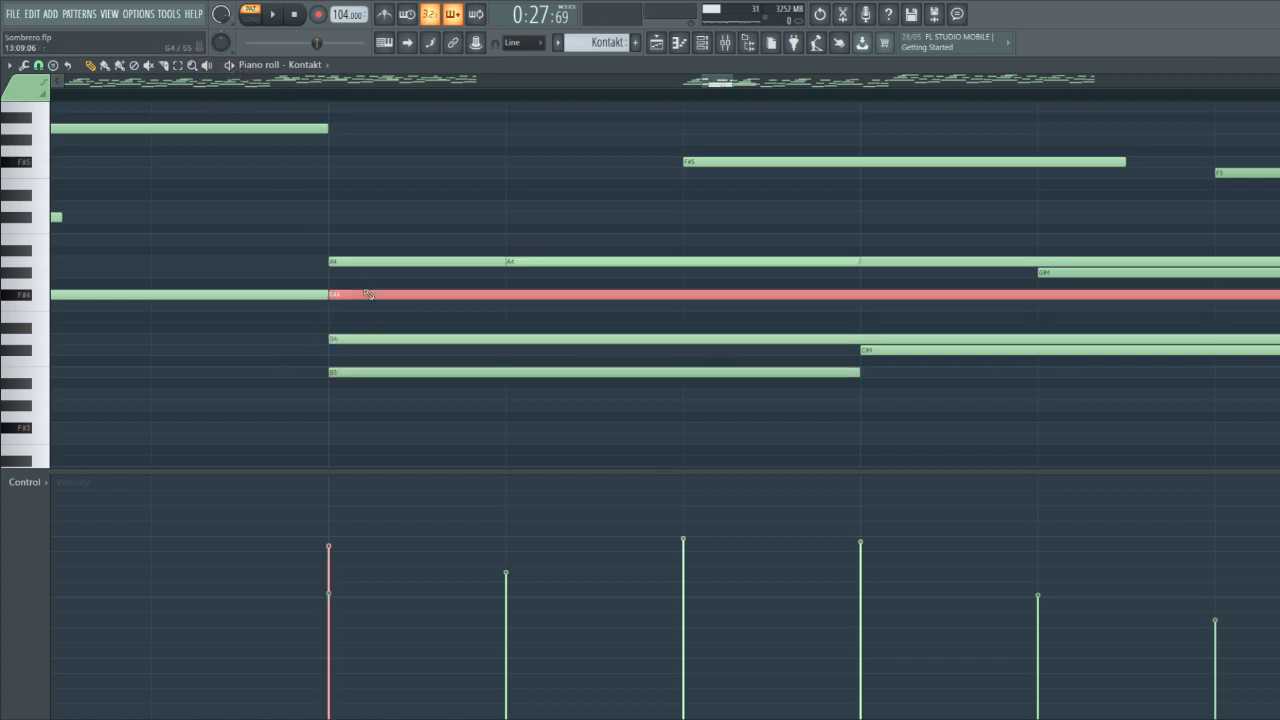
pyautogui.hotkey('ctrl', 'Up')
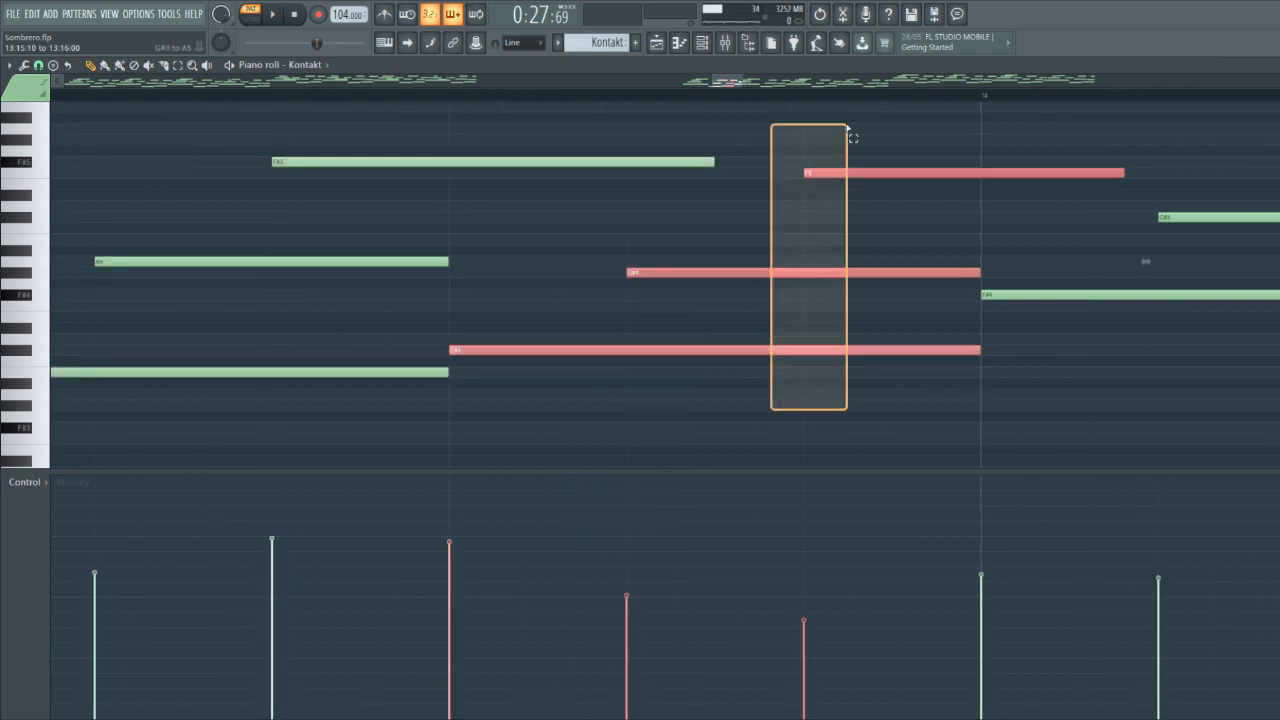
# Add F4 and G#4 above the C#4 late in bar 13 and transpose the F4 up an octave.
pyautogui.keyDown('ctrl'); pyautogui.click(685, 228); pyautogui.keyUp('ctrl')
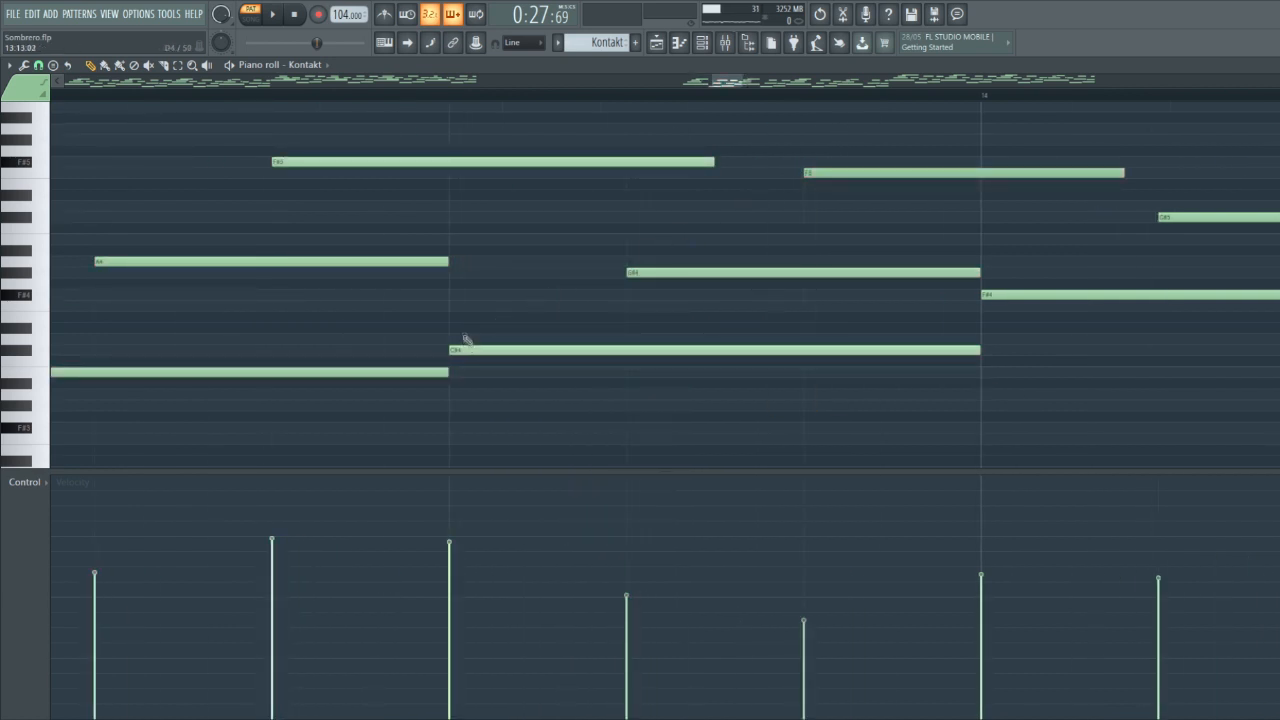
pyautogui.click(451, 306)
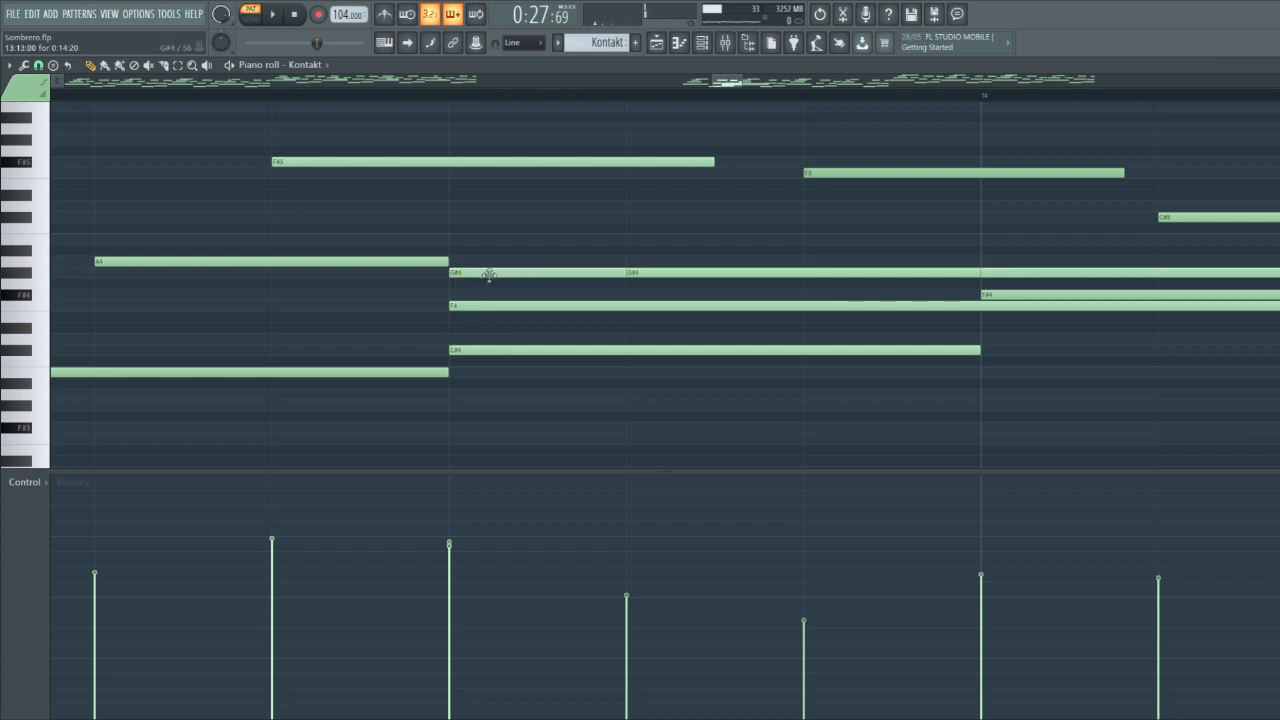
pyautogui.keyDown('ctrl'); pyautogui.click(550, 302); pyautogui.keyUp('ctrl')
pyautogui.hotkey('ctrl', 'Up')
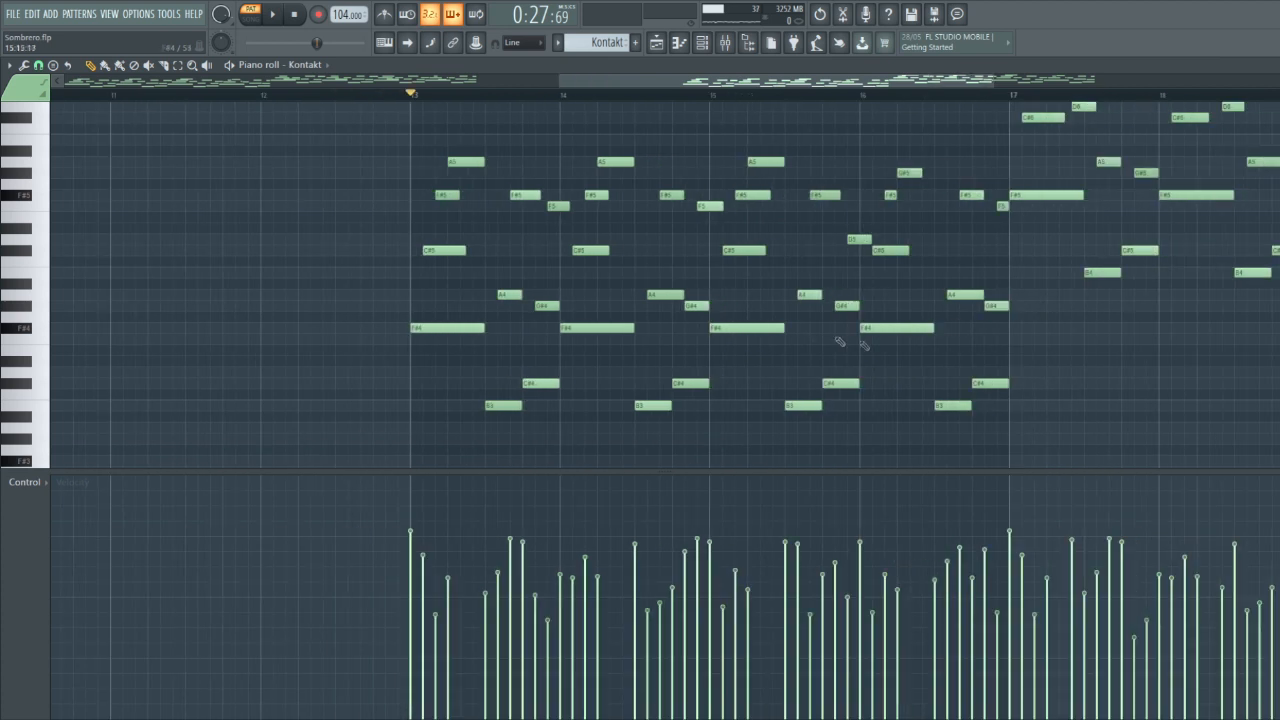
# Play the melody from the B3 in the middle of bar 15 into bar 16.
pyautogui.scroll(4, 921, 357)
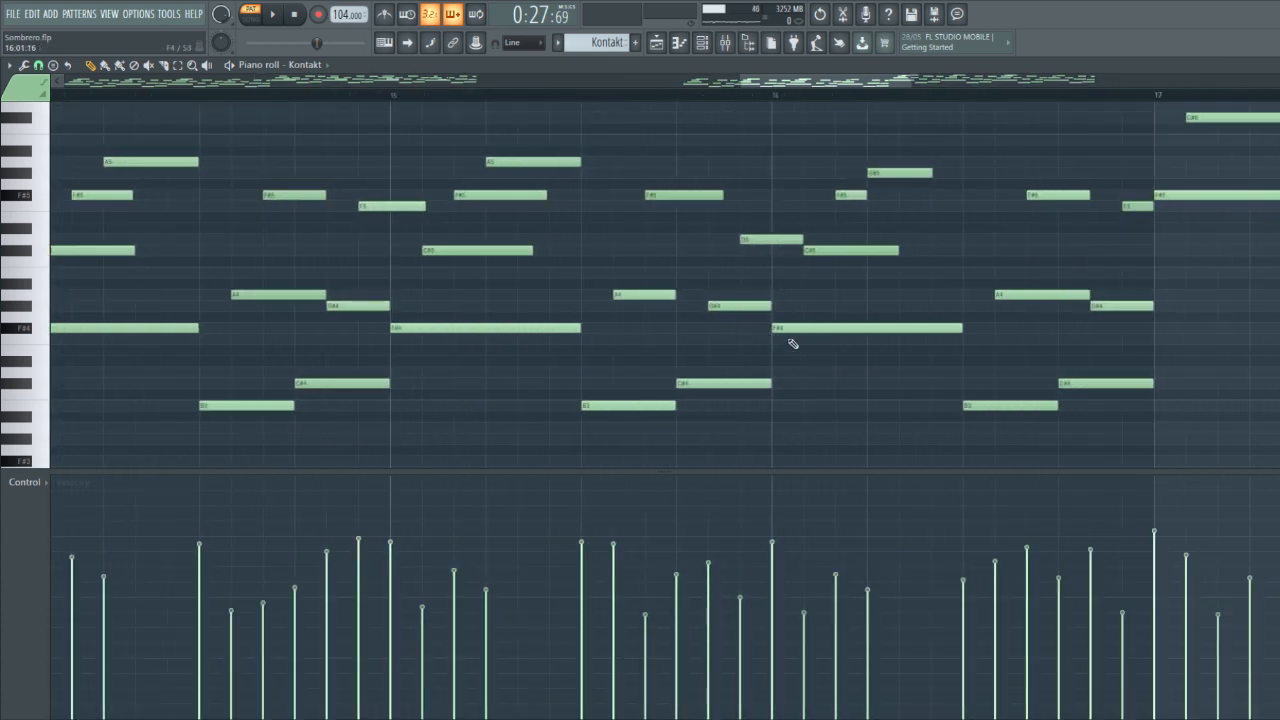
pyautogui.scroll(2, 805, 311)
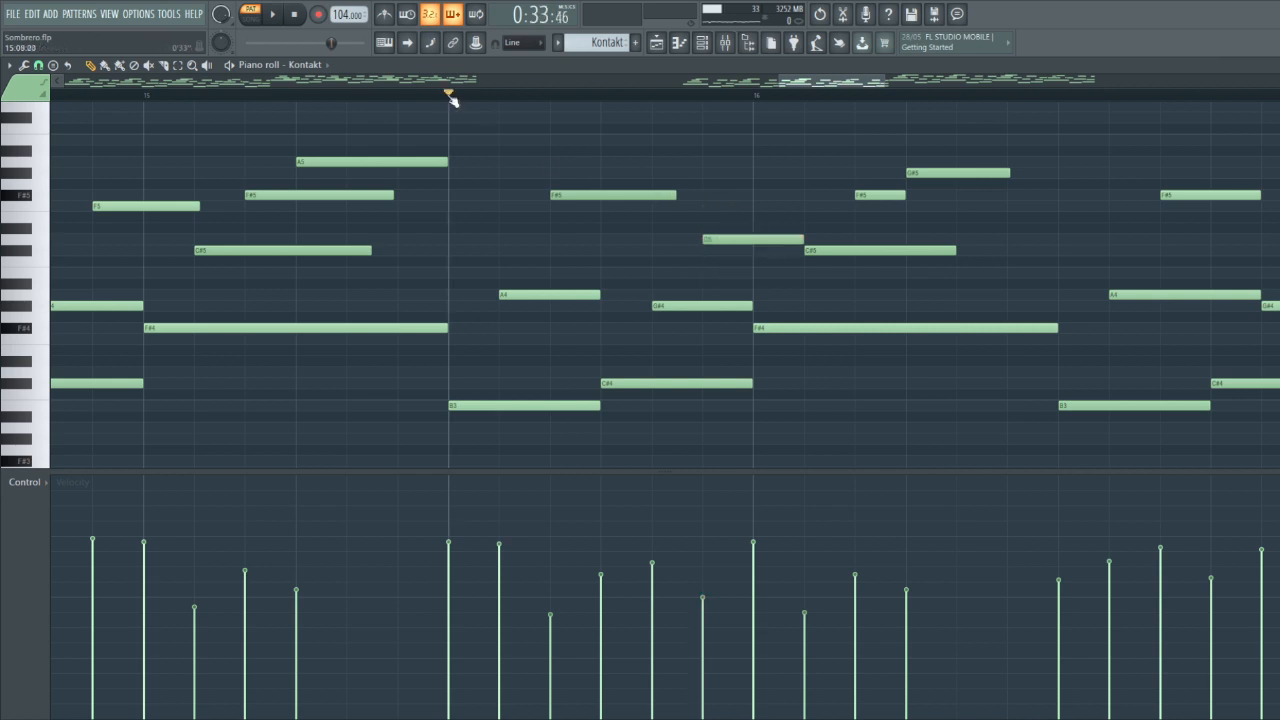
pyautogui.press('space')
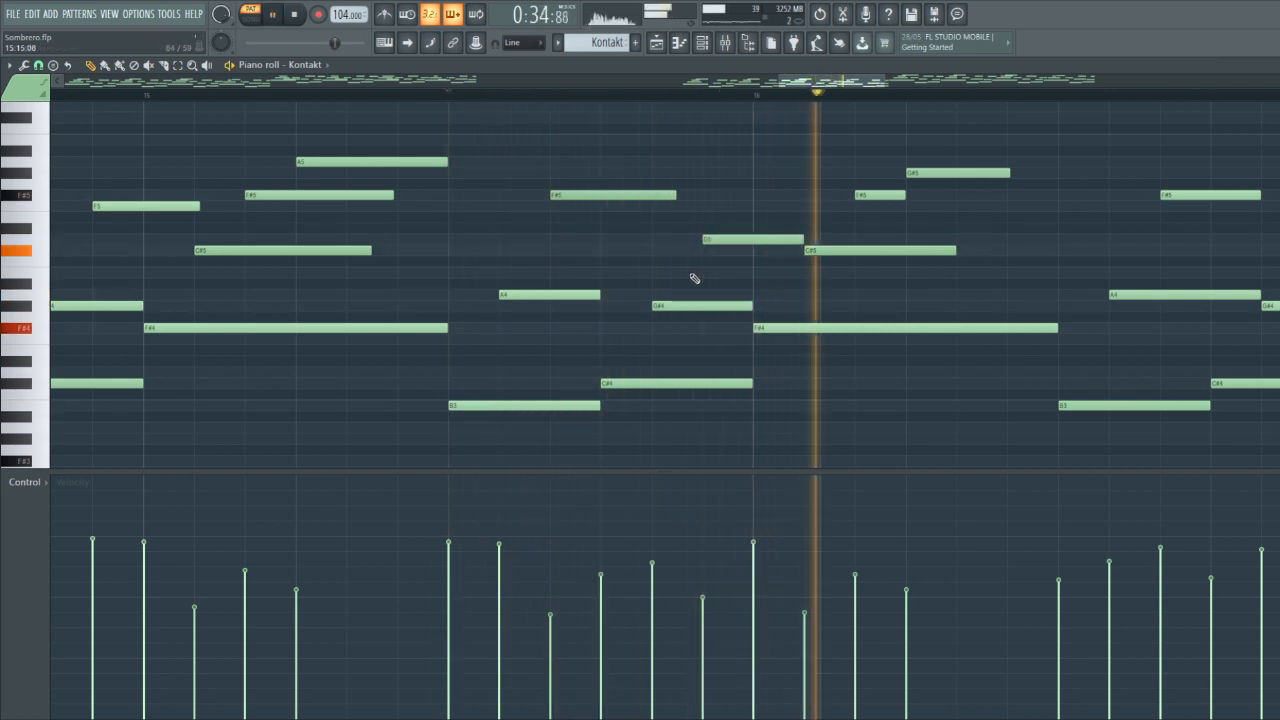
pyautogui.scroll(-4, 651, 274)
pyautogui.scroll(3, 832, 284)
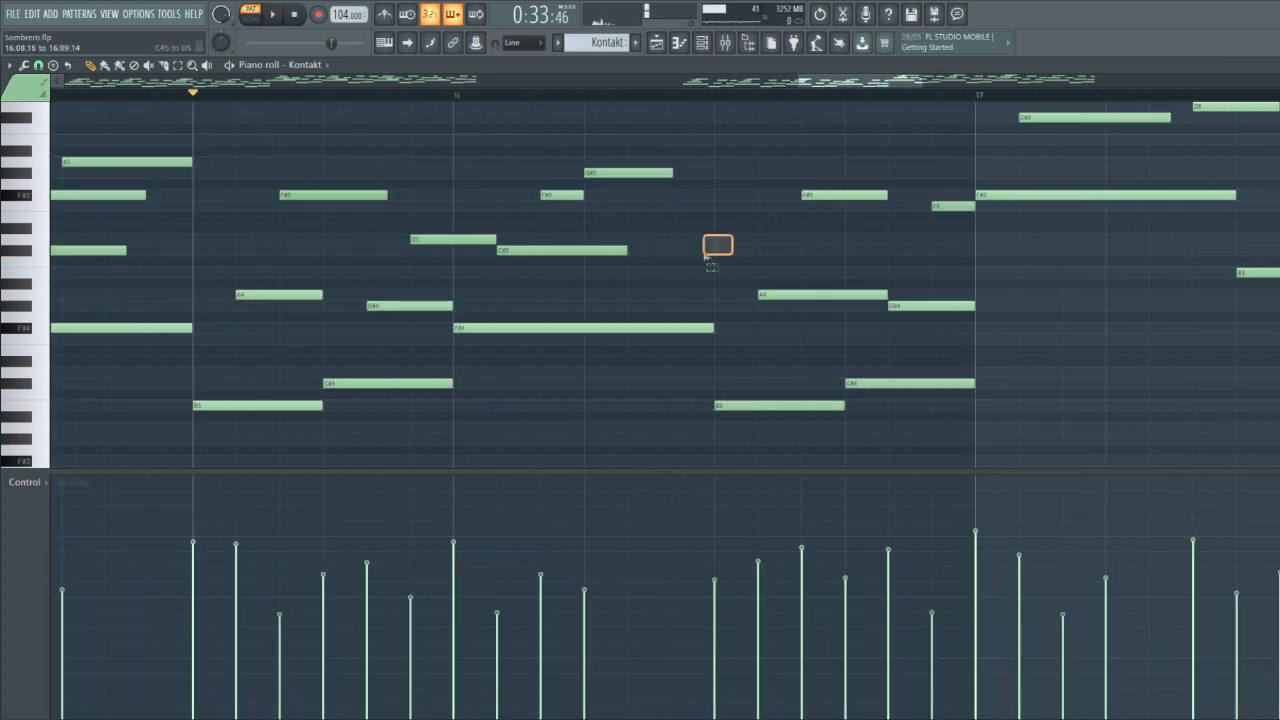
# Select the D5 passing notes and the short C#5 in bars 1–4 and play the phrase from the start.
pyautogui.scroll(-5, 694, 246)
pyautogui.scroll(5, 149, 230)
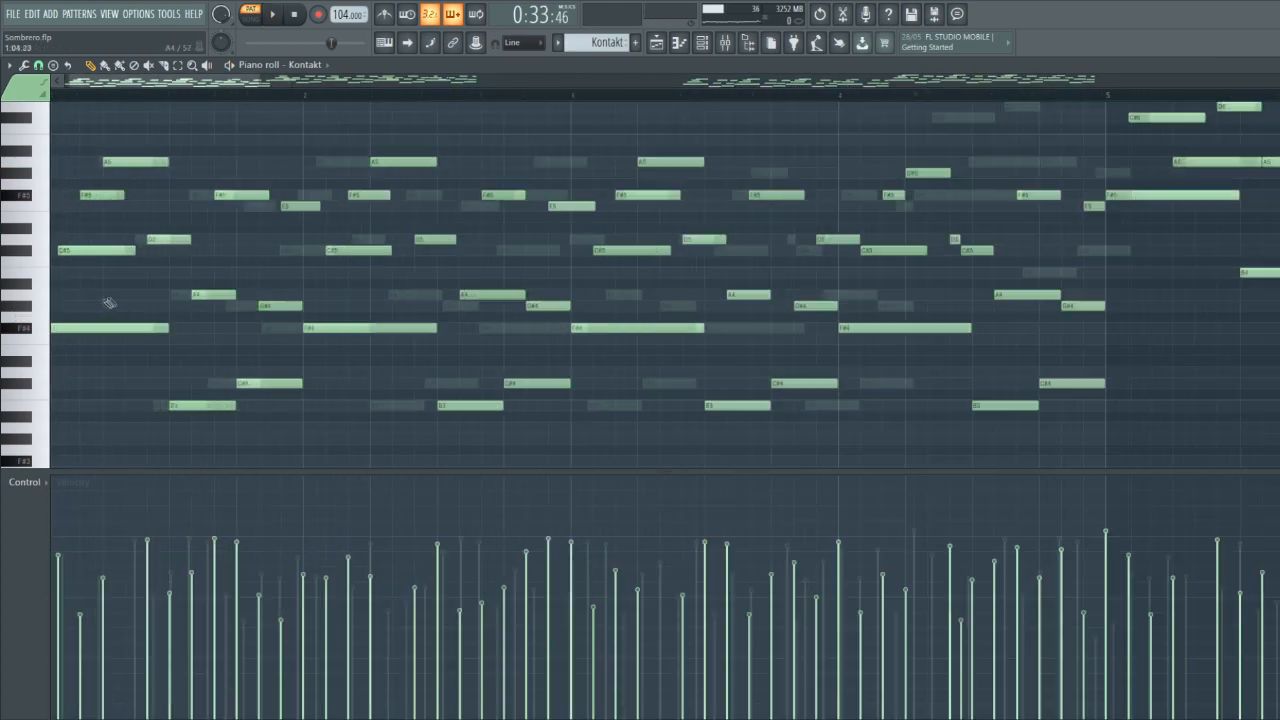
pyautogui.moveTo(641, 232); pyautogui.dragTo(1248, 250)
pyautogui.scroll(-2, 1194, 262)
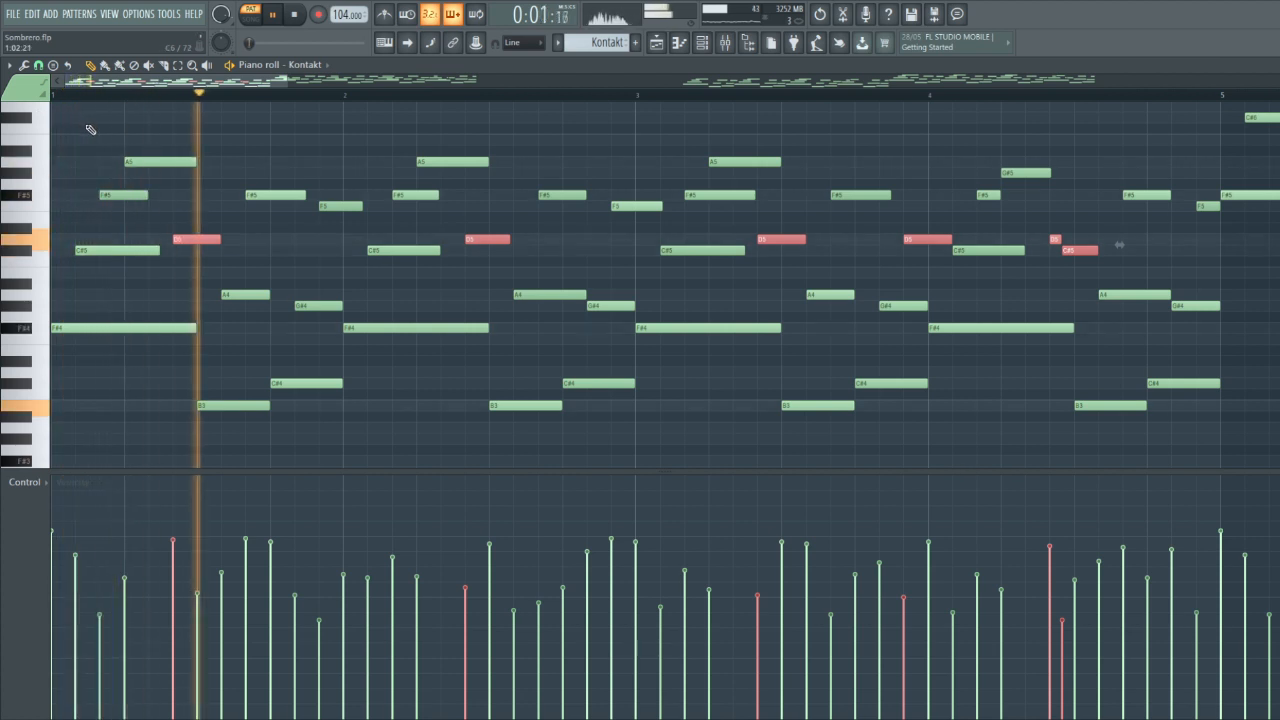
pyautogui.press('space')
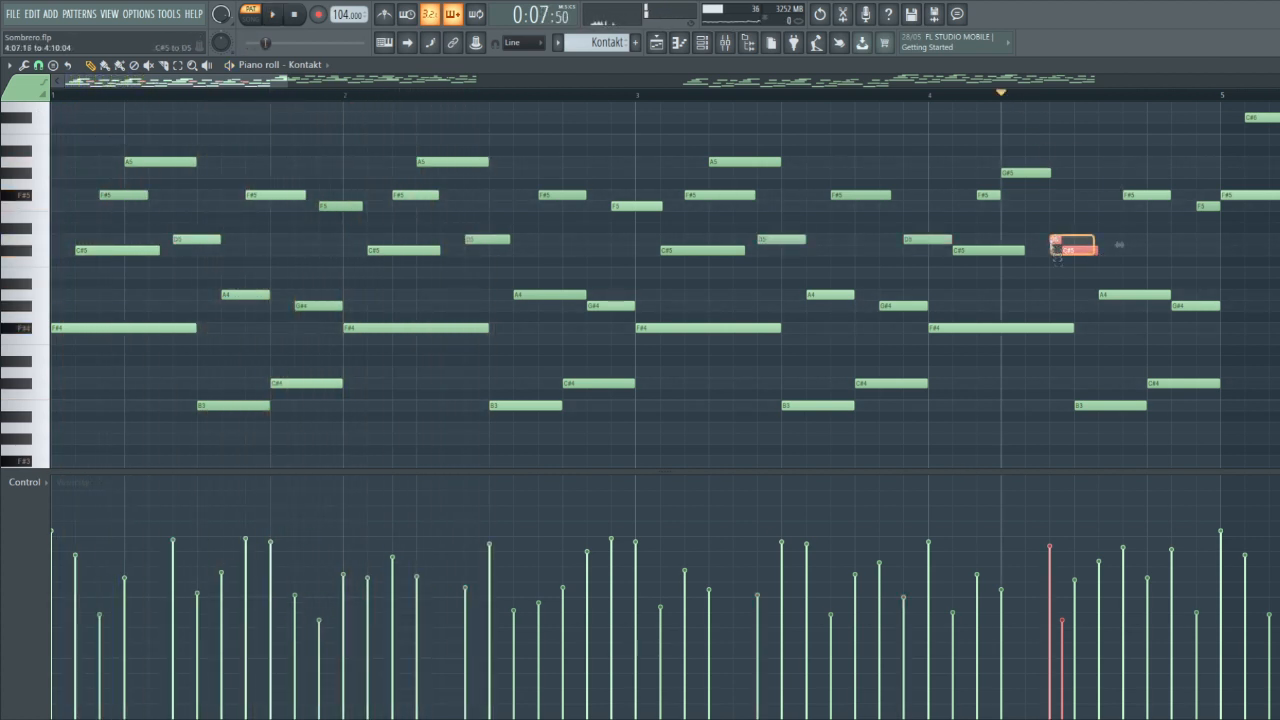
# Play the short D5 and C#5 passing notes late in bar 4 and clear the selection.
pyautogui.press('space')
pyautogui.scroll(-2, 1060, 240)
pyautogui.press('space')
pyautogui.scroll(-1, 654, 250)
pyautogui.keyDown('ctrl'); pyautogui.click(654, 264); pyautogui.keyUp('ctrl')
# Select all notes of bars 17–20 and transpose them down an octave so the phrase starts on F#4.
pyautogui.scroll(-2, 654, 264)
pyautogui.scroll(3, 648, 272)
pyautogui.scroll(2, 646, 314)
pyautogui.scroll(-4, 646, 314)
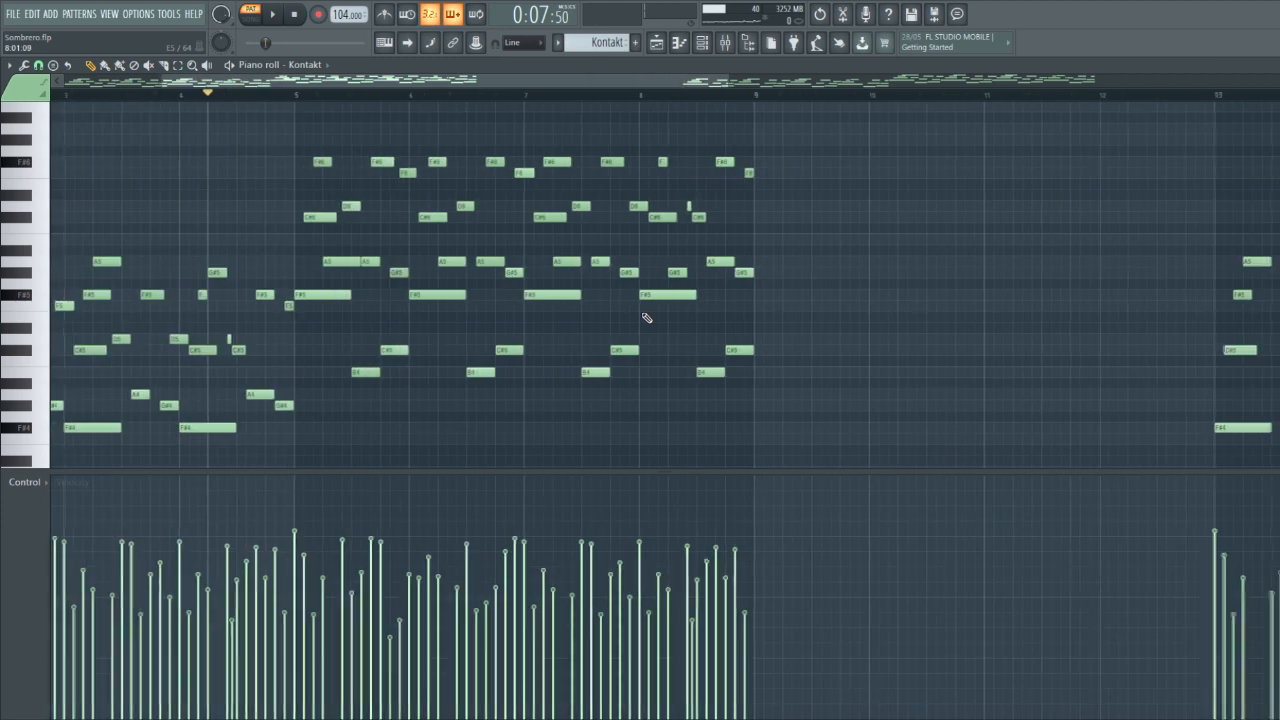
pyautogui.scroll(4, 662, 319)
pyautogui.scroll(-2, 800, 292)
pyautogui.moveTo(1006, 409); pyautogui.dragTo(338, 104)
pyautogui.scroll(-3, 352, 300)
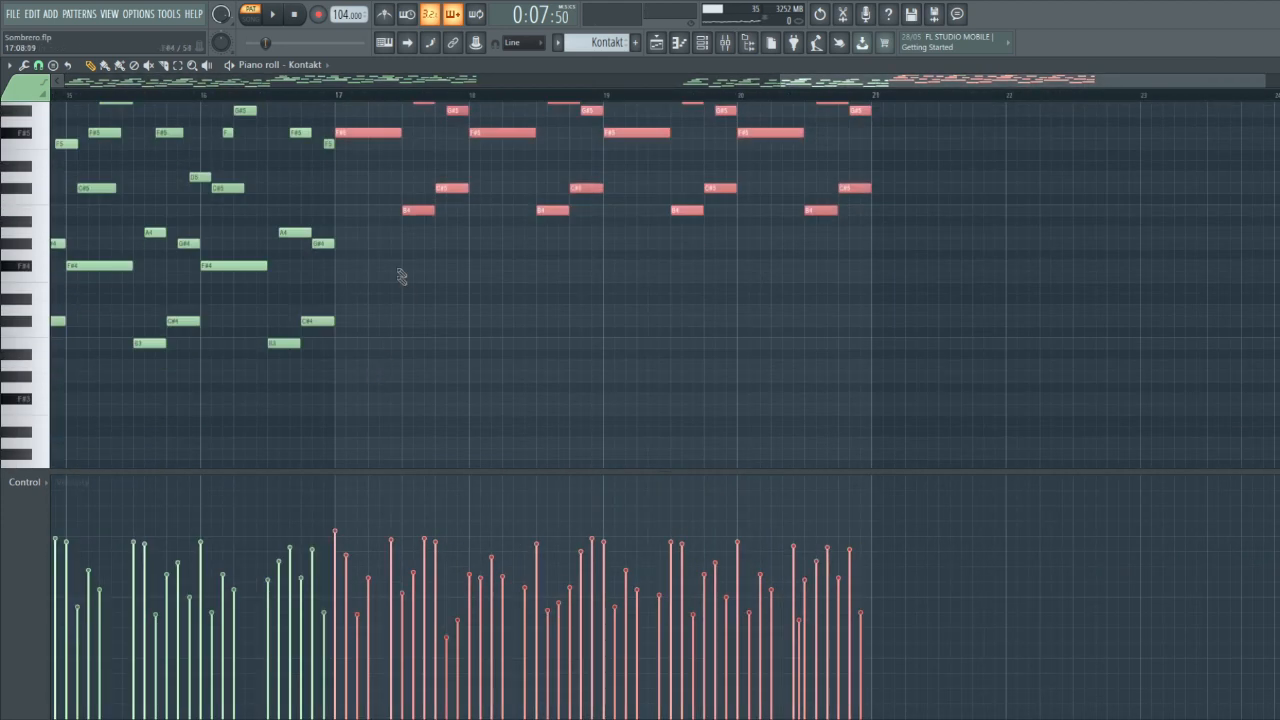
pyautogui.hotkey('ctrl', 'Down')
pyautogui.scroll(-4, 423, 266)
pyautogui.scroll(2, 1037, 252)
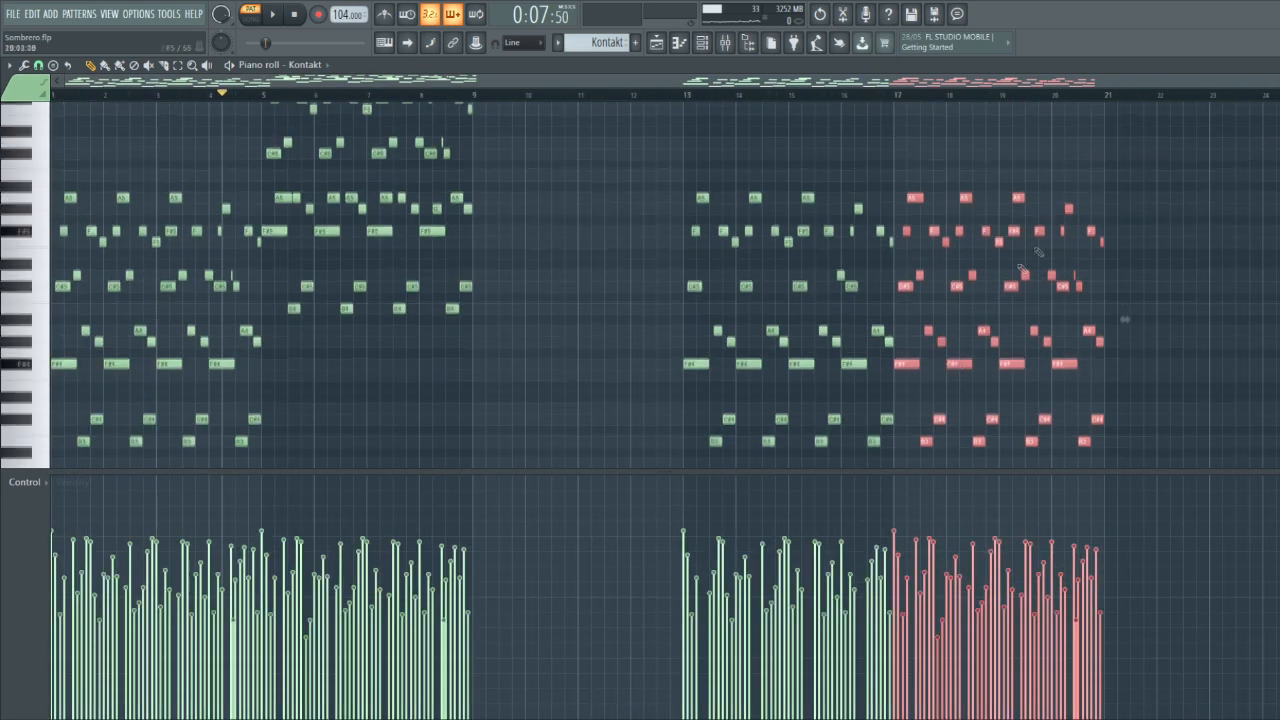
# Transpose the selected notes of bars 17–20 up an octave so the phrase starts on F#5.
pyautogui.moveTo(906, 365)
pyautogui.mouseDown()
pyautogui.moveTo(696, 366)
pyautogui.moveTo(908, 372)
pyautogui.mouseUp()
pyautogui.scroll(2, 1055, 262)
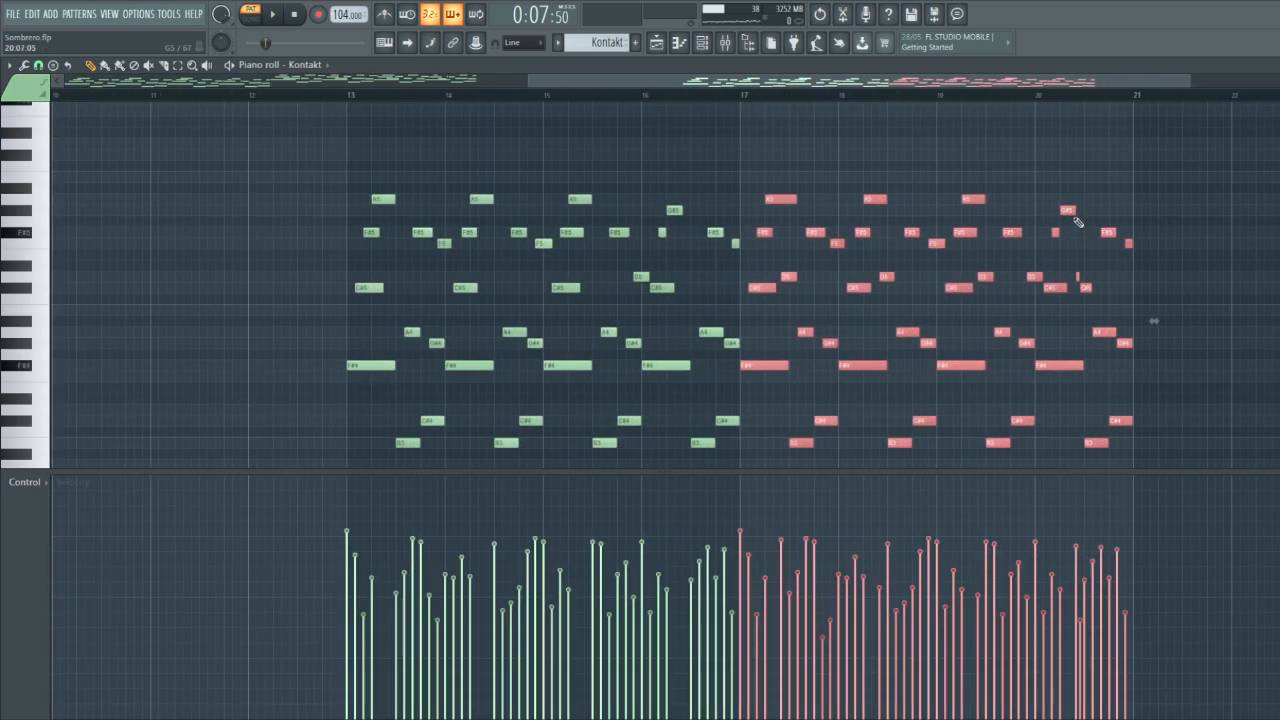
pyautogui.hotkey('ctrl', 'Up')
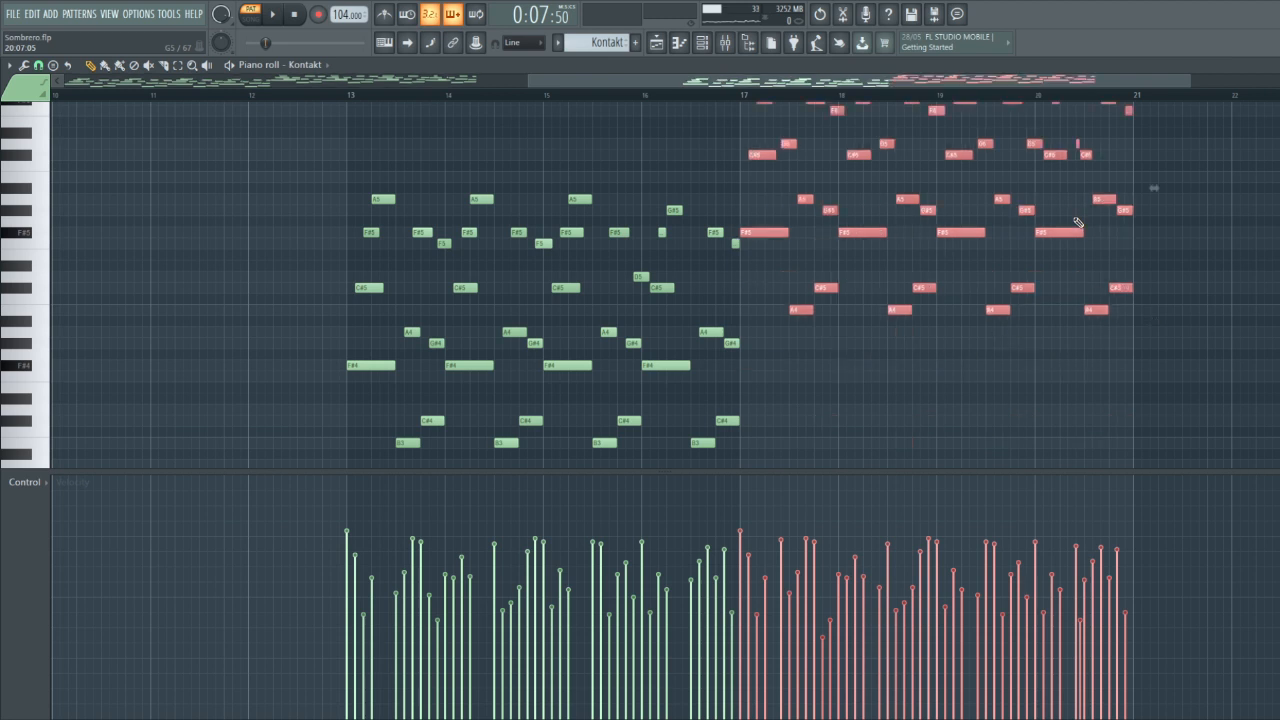
# Transpose the highest note in each of bars 17–20 down an octave, to A5 in the first three and G#5 in the last, and play the phrase.
pyautogui.scroll(3, 1073, 210)
pyautogui.scroll(2, 1071, 210)
pyautogui.moveTo(1113, 212); pyautogui.dragTo(818, 212)
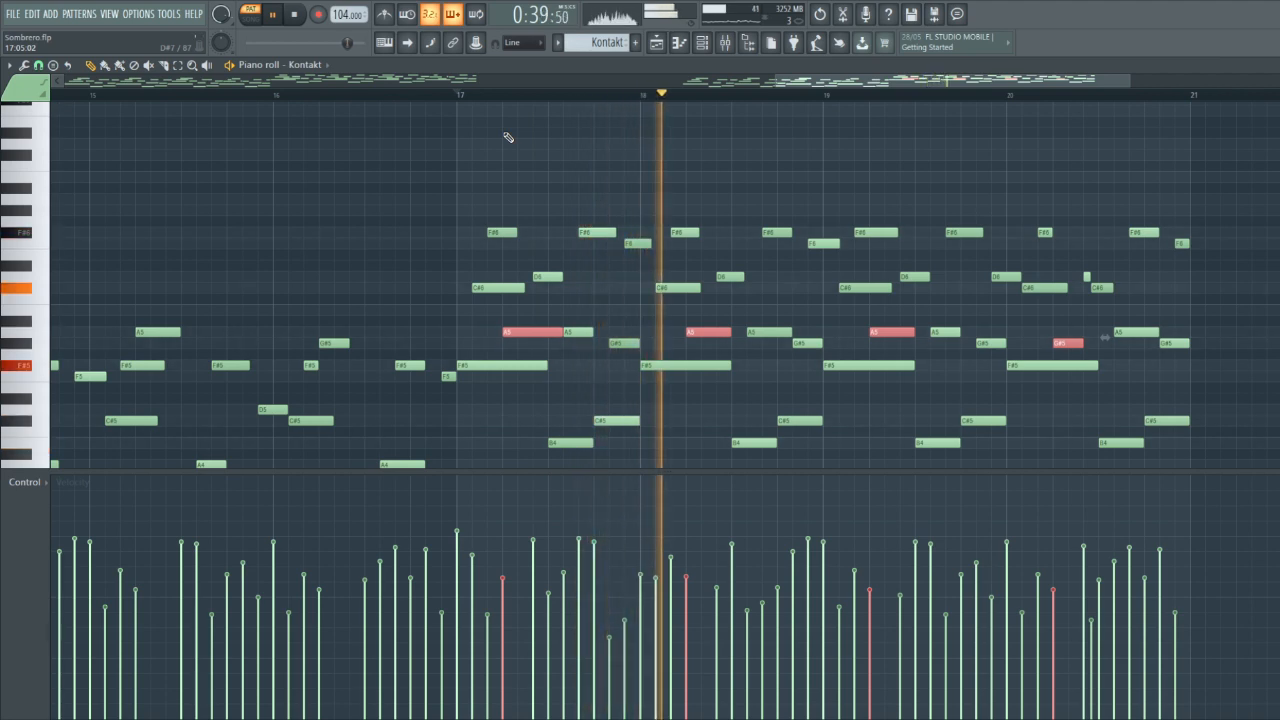
pyautogui.press('space')
pyautogui.scroll(-2, 510, 160)
pyautogui.moveTo(534, 143); pyautogui.dragTo(1063, 449)
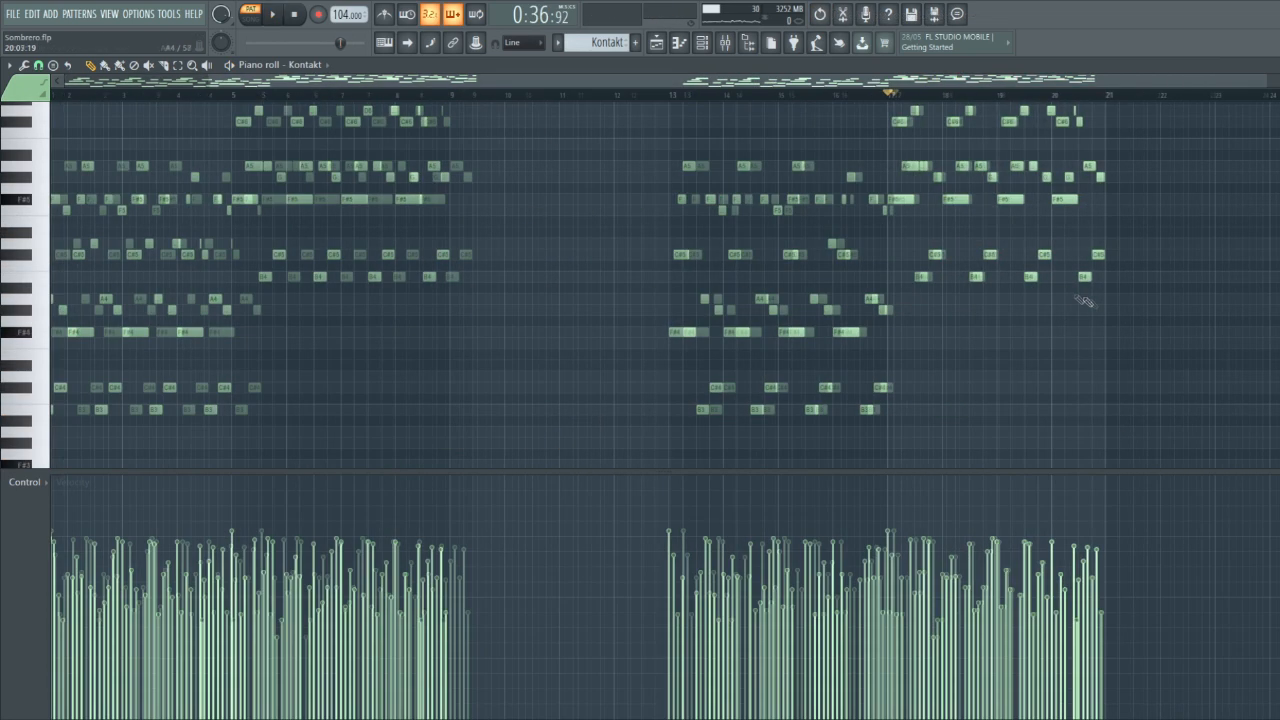
pyautogui.scroll(2, 1085, 302)
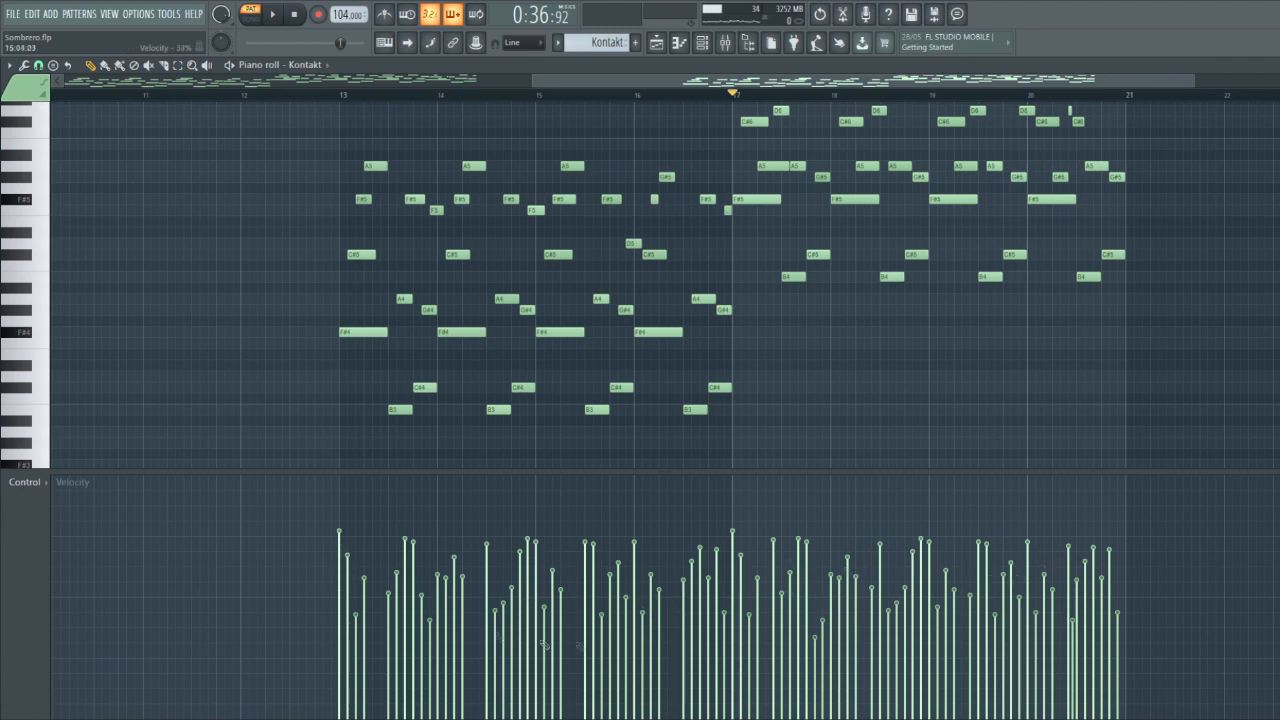
# Select the notes of bars 13–16 in the Kontakt melody, clear the selection and examine how the phrase is built.
pyautogui.scroll(3, 398, 370)
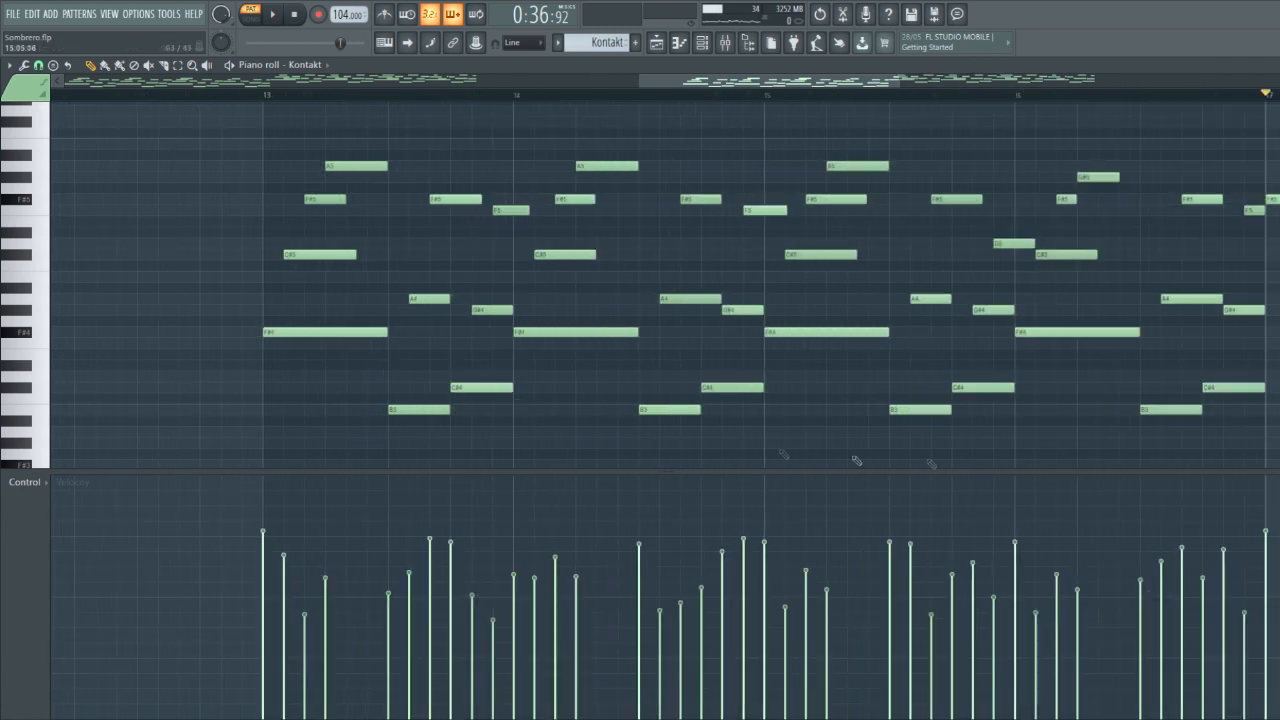
pyautogui.moveTo(1258, 448); pyautogui.dragTo(245, 100)
pyautogui.keyDown('ctrl'); pyautogui.click(420, 167); pyautogui.keyUp('ctrl')
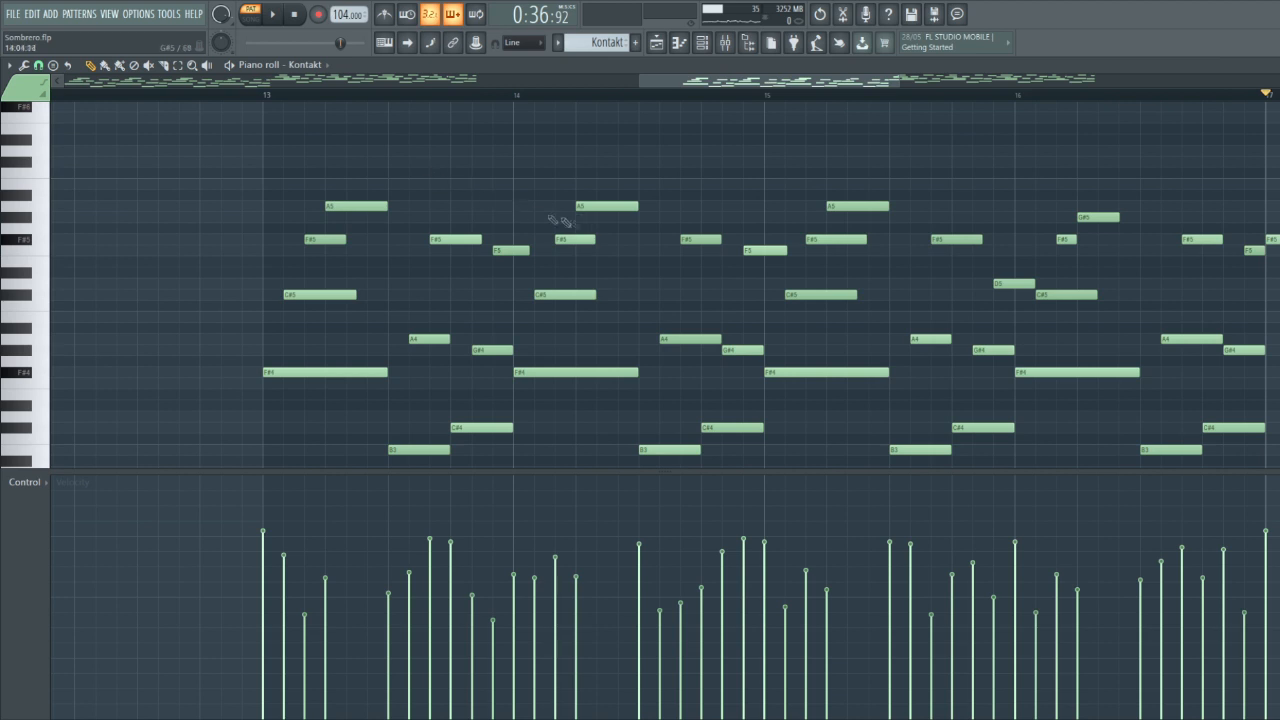
pyautogui.scroll(-3, 509, 216)
pyautogui.moveTo(972, 457); pyautogui.dragTo(362, 125)
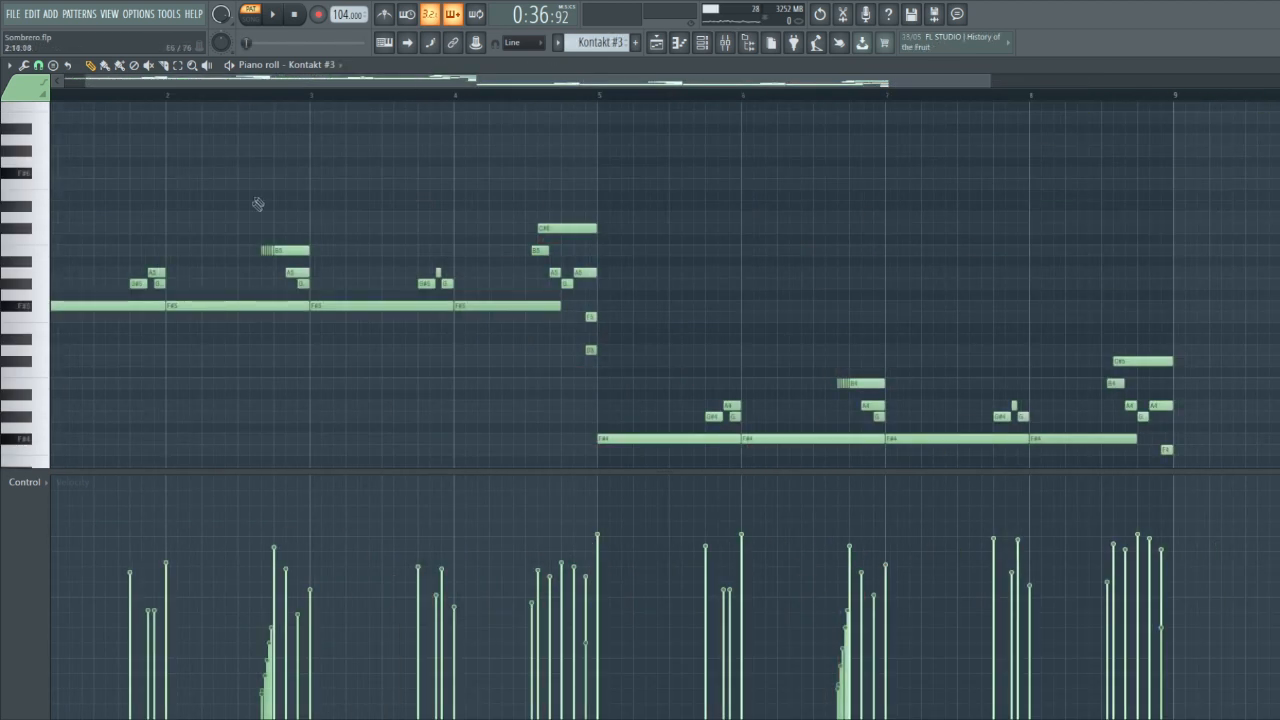
# Select the phrases in bars 1–4 and bars 5–8 of the Kontakt #3 melody to compare them.
pyautogui.moveTo(621, 358); pyautogui.dragTo(254, 173)
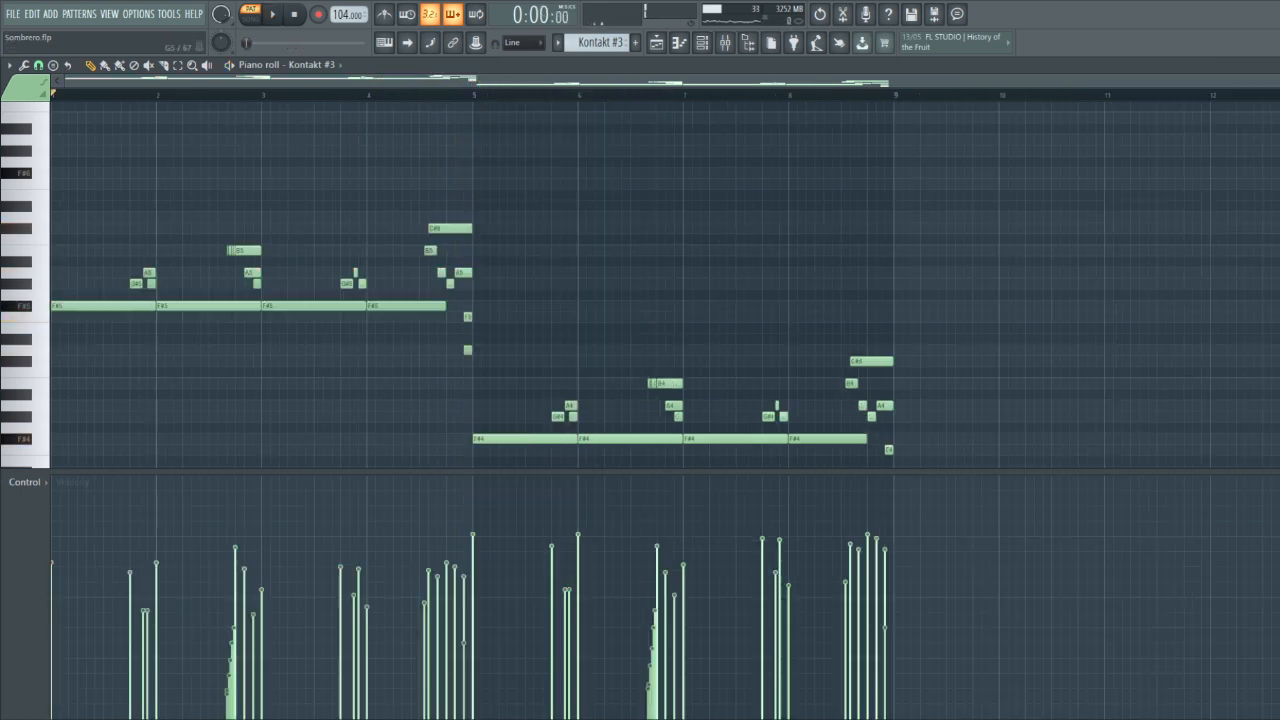
pyautogui.scroll(-3, 1000, 440)
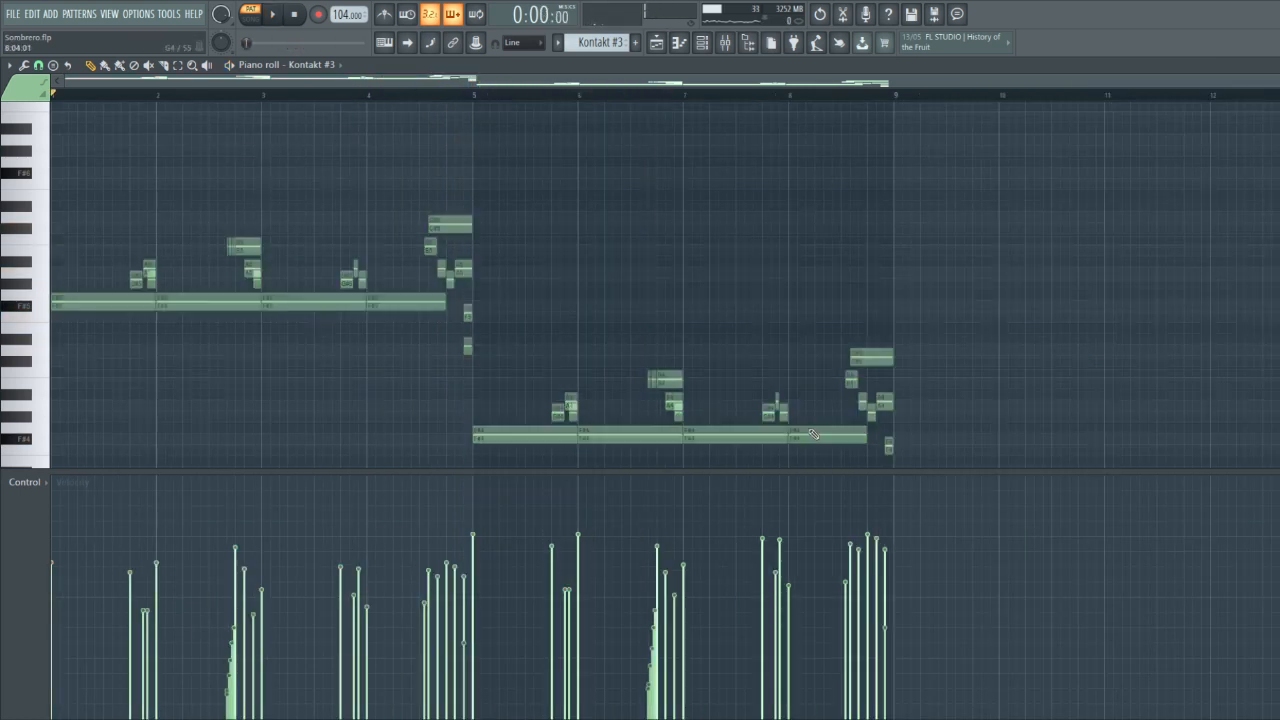
pyautogui.moveTo(1010, 453); pyautogui.dragTo(517, 249)
pyautogui.moveTo(500, 298); pyautogui.dragTo(117, 144)
pyautogui.moveTo(1006, 432); pyautogui.dragTo(522, 242)
# Select the short repeated B5 notes that lead into the long B5 late in bar 2.
pyautogui.scroll(4, 535, 270)
pyautogui.moveTo(360, 308); pyautogui.dragTo(192, 266)
pyautogui.moveTo(697, 200); pyautogui.dragTo(440, 100)
pyautogui.scroll(-4, 220, 255)
pyautogui.scroll(5, 175, 270)
pyautogui.scroll(3, 385, 232)
pyautogui.moveTo(354, 206); pyautogui.dragTo(438, 213)
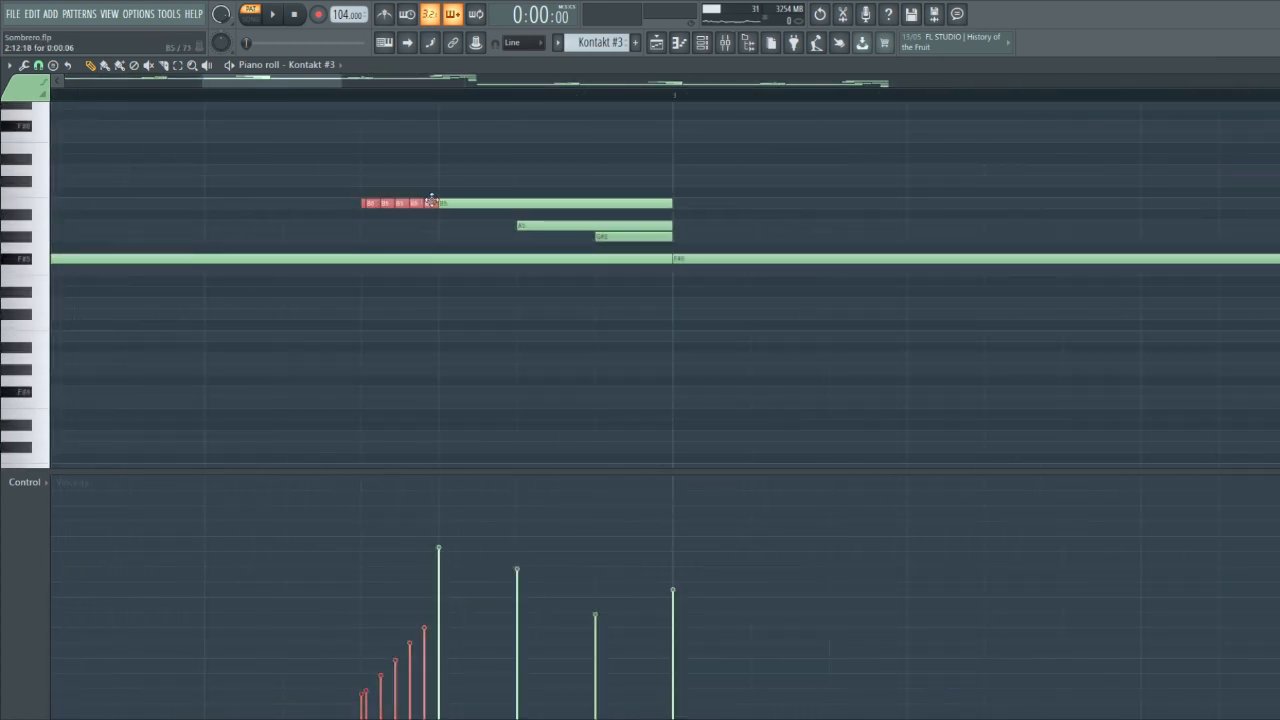
# Draw a B5 note early in bar 3, shorten it and select it.
pyautogui.click(760, 205)
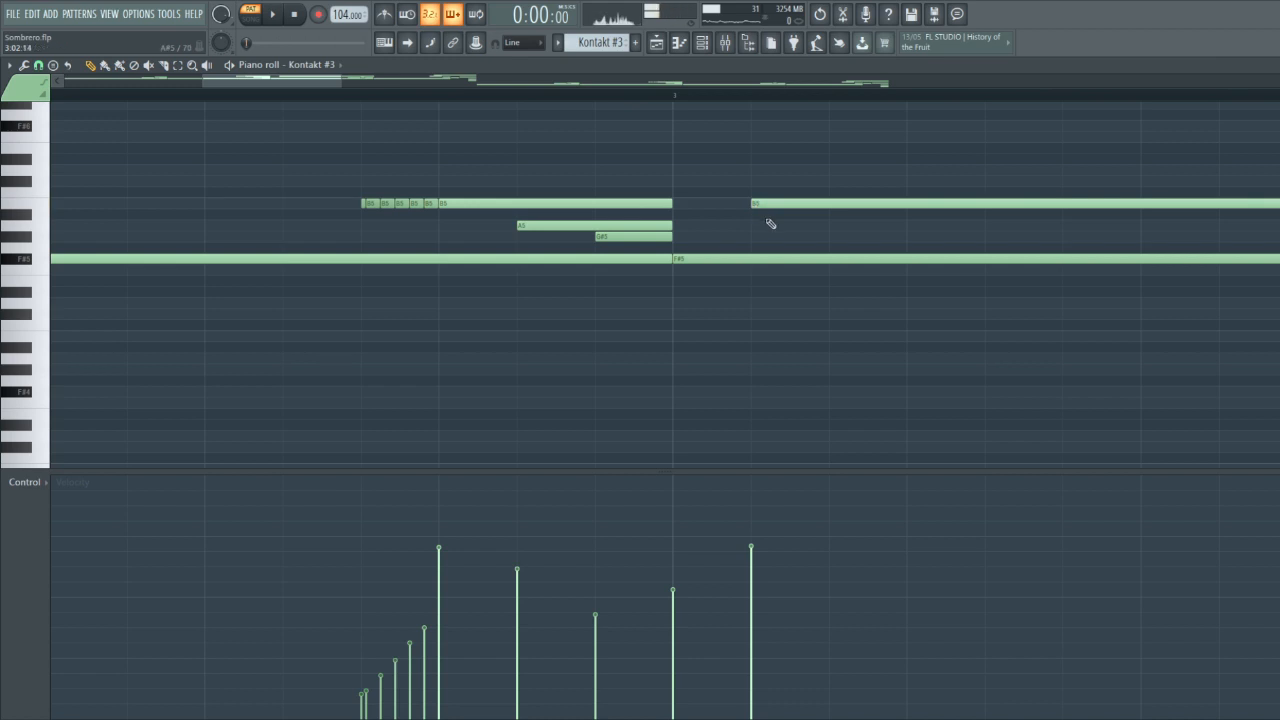
pyautogui.scroll(-3, 755, 210)
pyautogui.moveTo(1034, 204)
pyautogui.mouseDown()
pyautogui.moveTo(784, 204)
pyautogui.moveTo(616, 170)
pyautogui.mouseUp()
pyautogui.scroll(3, 784, 203)
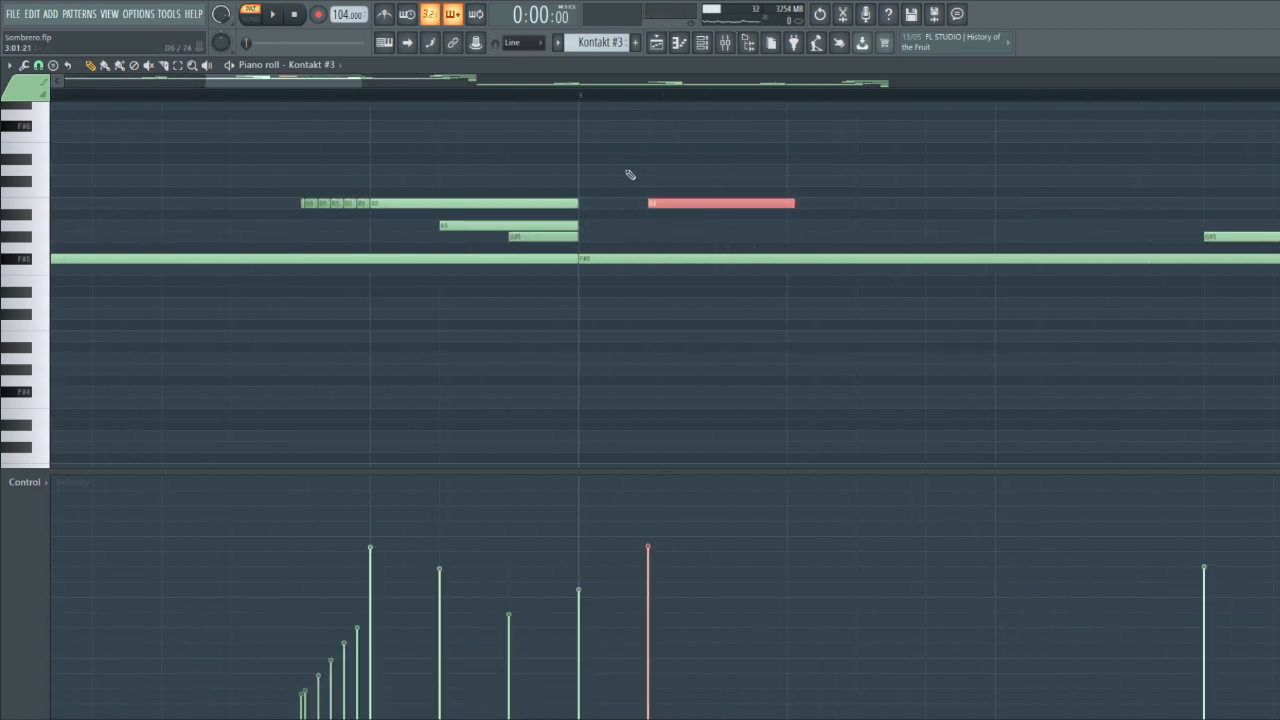
# Try chopping the selected B5 note in bar 3 with a longer time multiplier, cancel it and delete the note.
pyautogui.hotkey('alt', 'u')
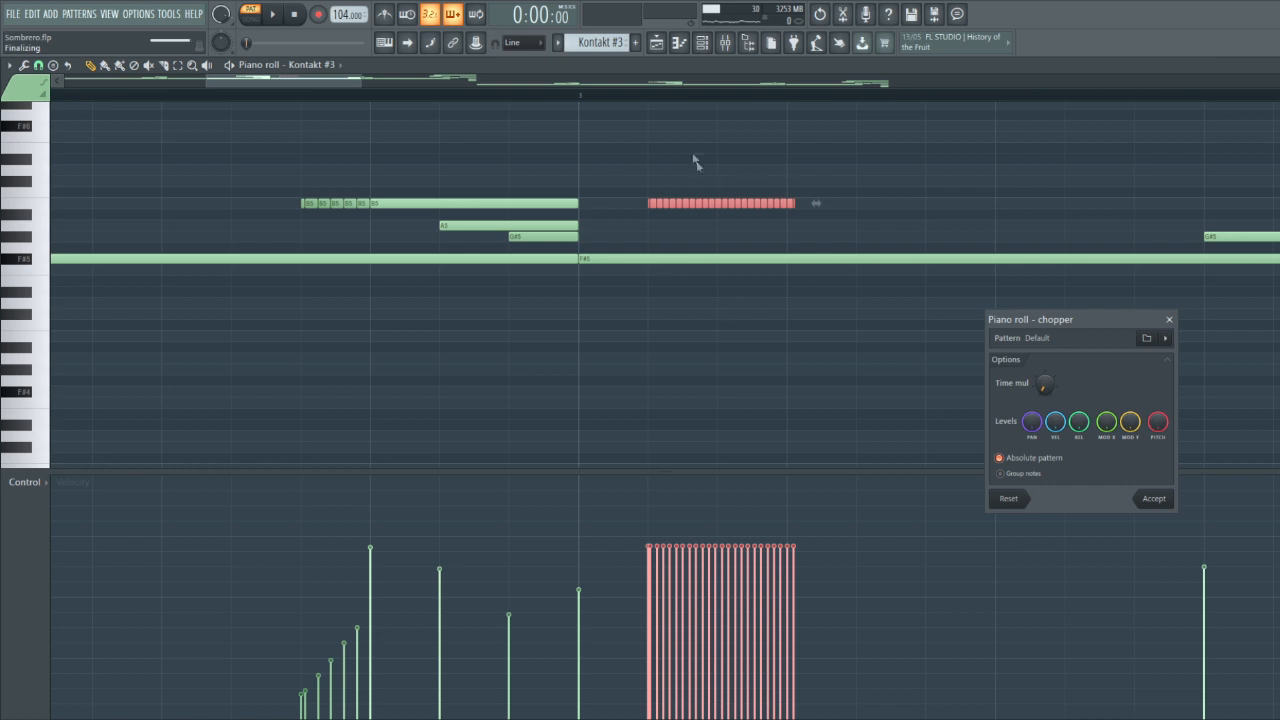
pyautogui.moveTo(1050, 390); pyautogui.dragTo(1050, 418)
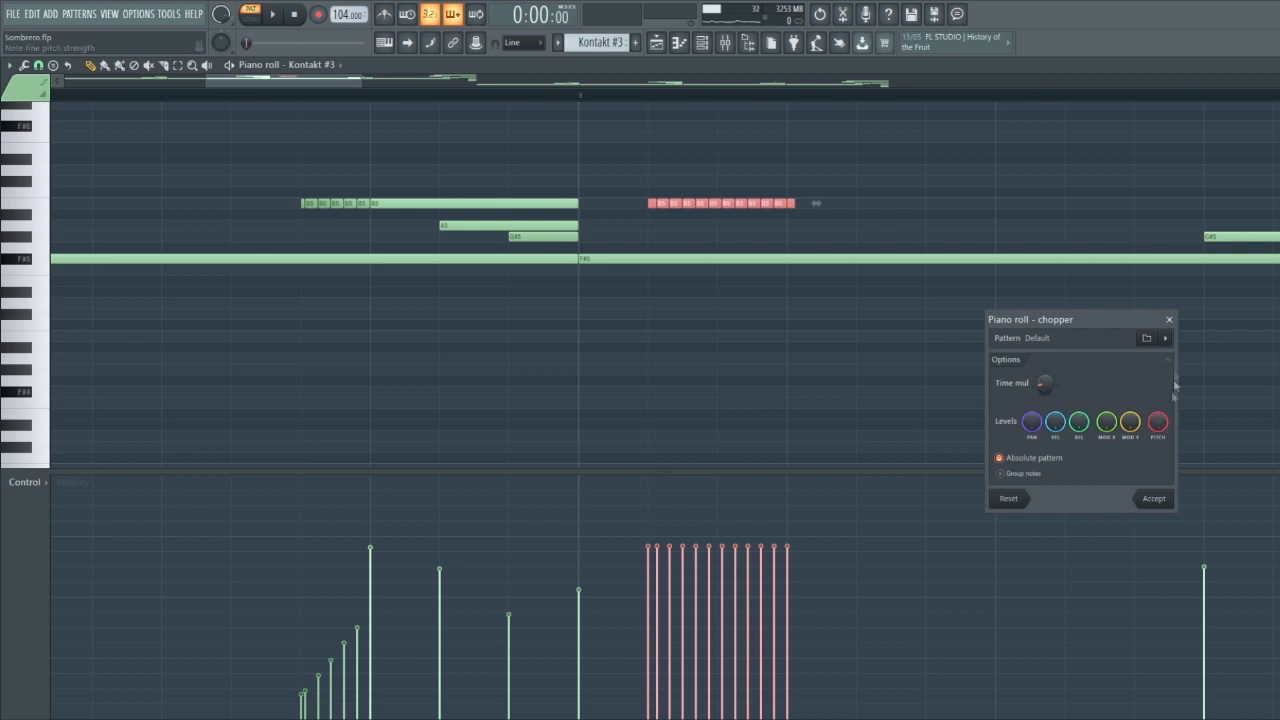
pyautogui.click(1169, 320)
pyautogui.rightClick(785, 205)
# Select the short B5 repeats late in bar 2 and redraw their velocities, first level and finally as a rising ramp.
pyautogui.moveTo(280, 188); pyautogui.dragTo(371, 205)
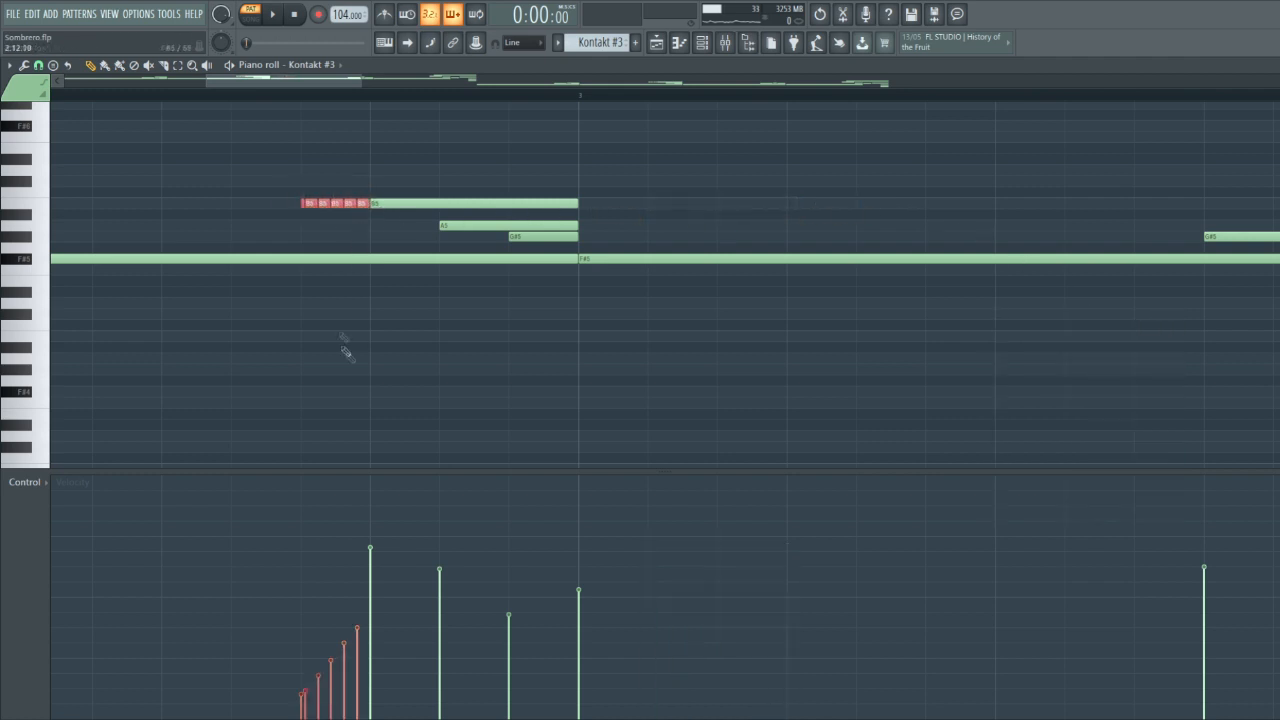
pyautogui.moveTo(301, 548); pyautogui.dragTo(370, 555)
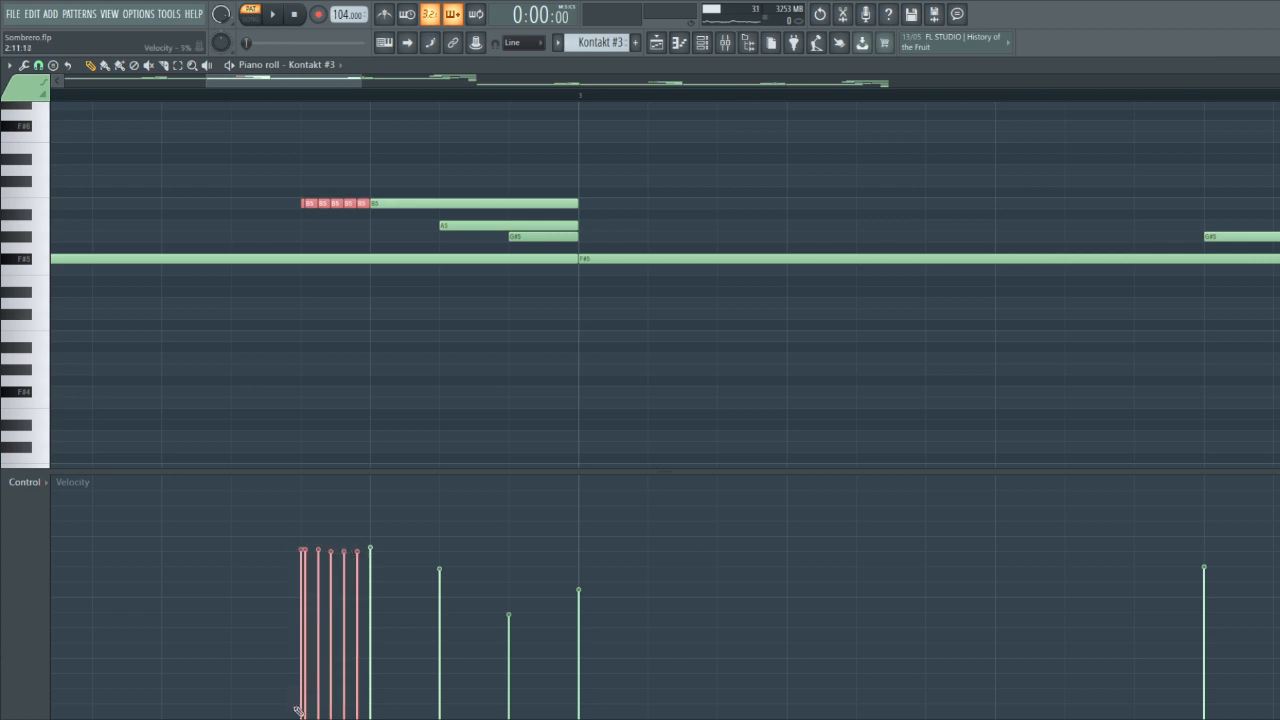
pyautogui.moveTo(299, 705); pyautogui.dragTo(366, 610)
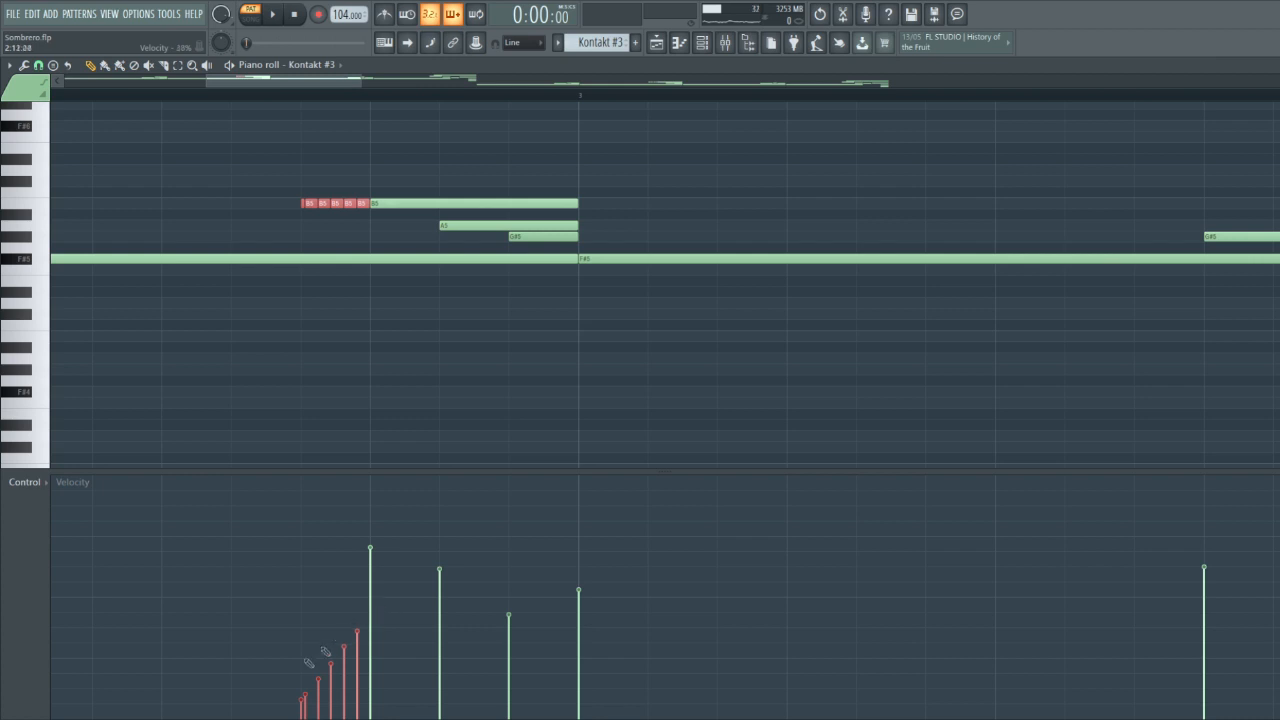
# Play the B5 roll from the middle of bar 2, clear the selection and stop playback.
pyautogui.click(146, 95)
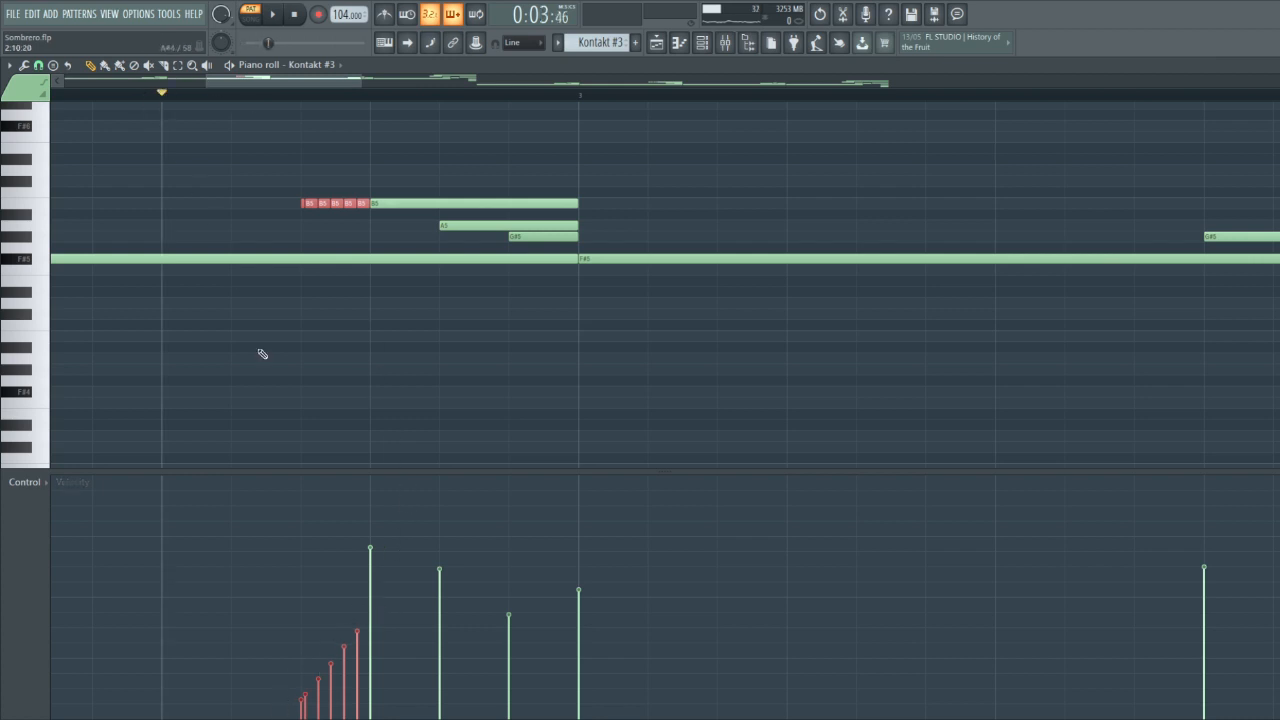
pyautogui.press('space')
pyautogui.keyDown('ctrl'); pyautogui.click(267, 402); pyautogui.keyUp('ctrl')
pyautogui.press('space')
pyautogui.scroll(-4, 268, 400)
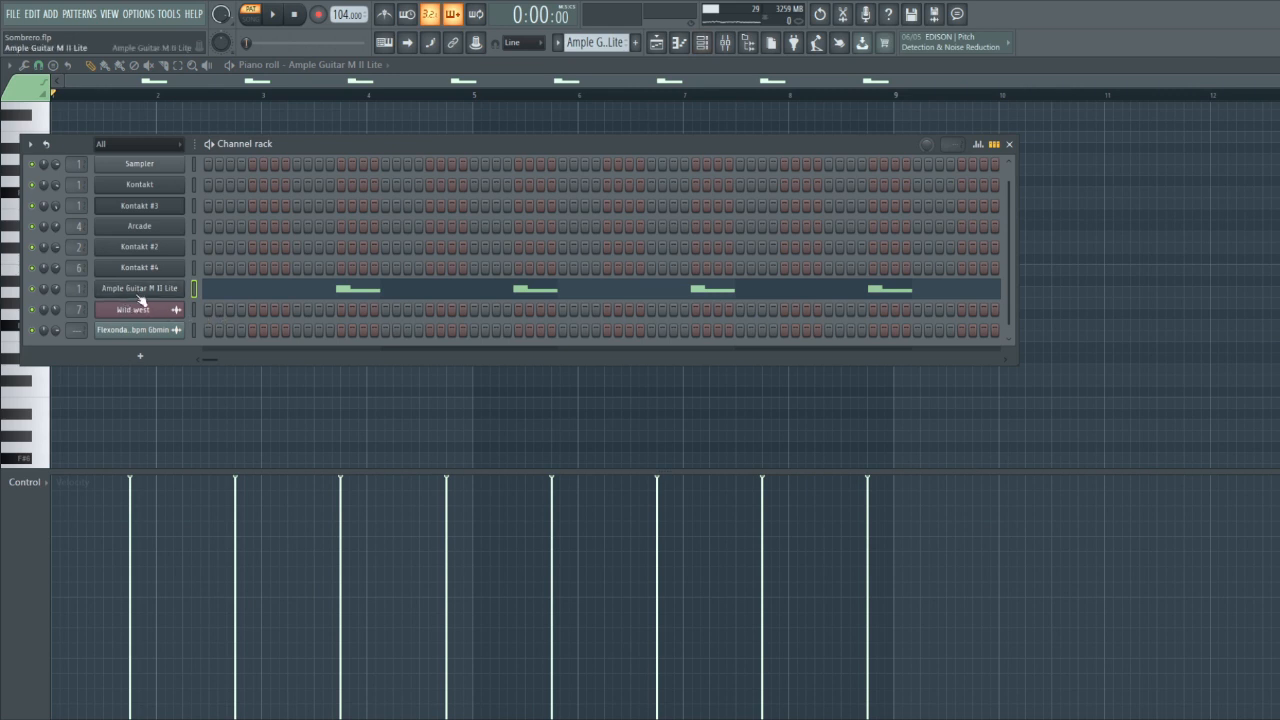
# Open the Ample Guitar M II Lite instrument and audition its Hit Rim key.
pyautogui.click(132, 288)
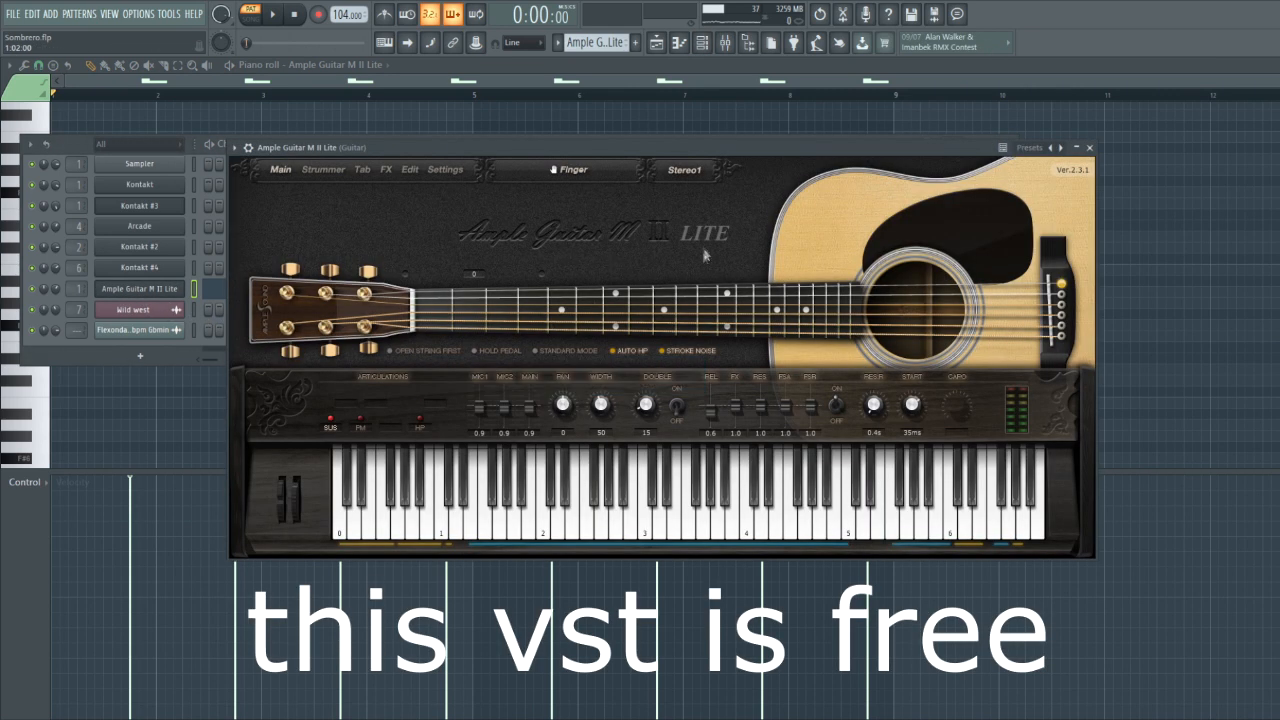
pyautogui.click(990, 526)
pyautogui.click(990, 526)
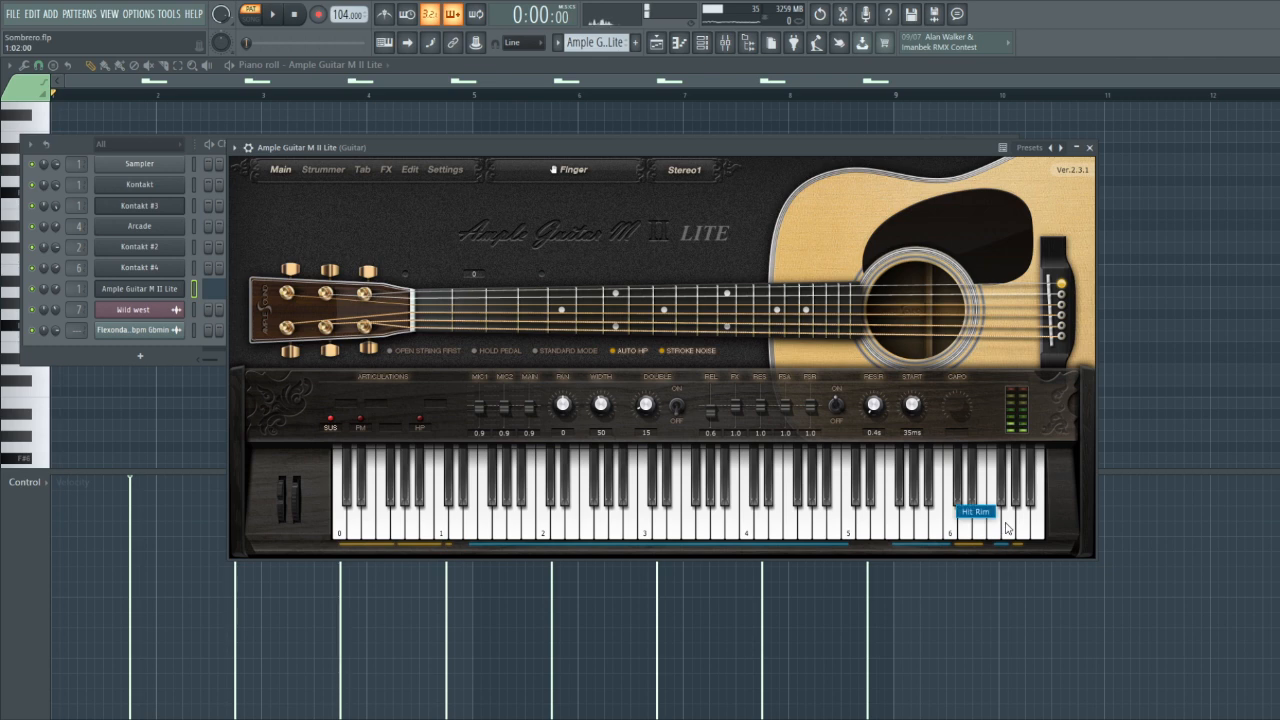
# Select the F7 and F#7 guitar hits of bars 1–4 and play the pattern from bar 1.
pyautogui.rightClick(185, 408)
pyautogui.moveTo(986, 418); pyautogui.dragTo(42, 210)
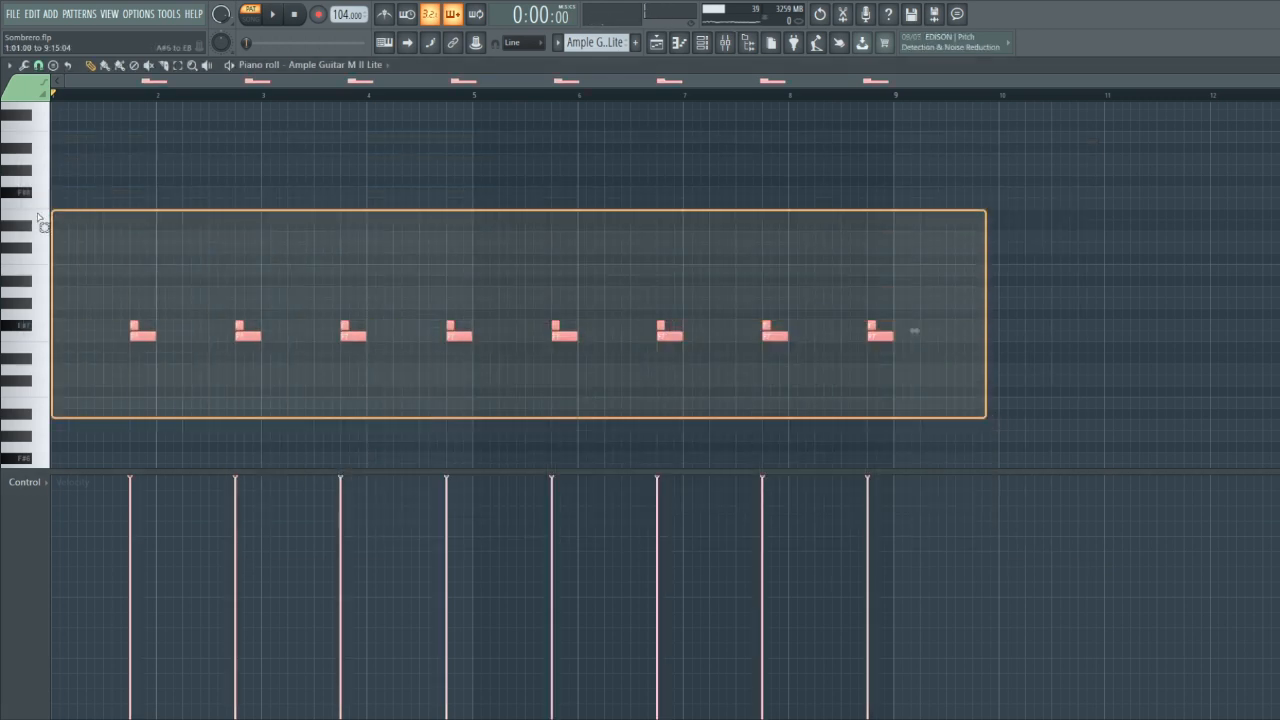
pyautogui.scroll(4, 53, 255)
pyautogui.moveTo(1081, 363); pyautogui.dragTo(257, 258)
pyautogui.click(55, 95)
pyautogui.press('space')
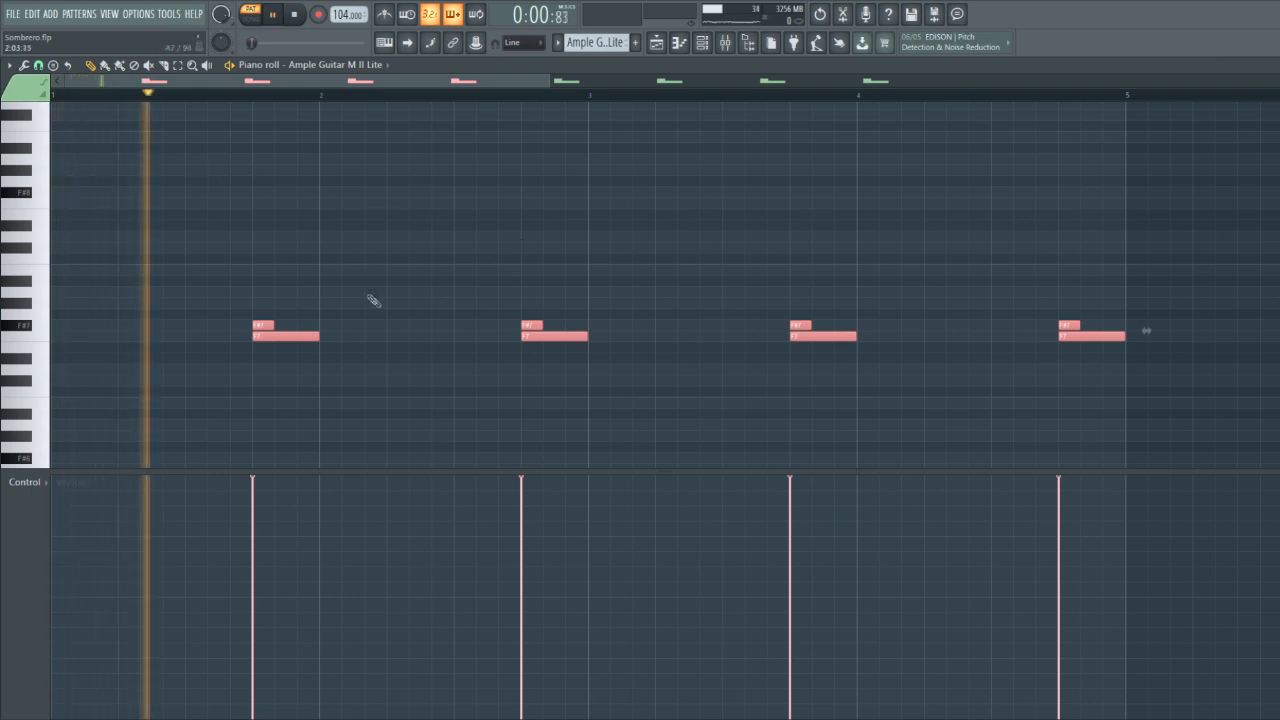
# Mark the pair of guitar hits at the end of bar 1 and stop playback.
pyautogui.click(298, 360)
pyautogui.moveTo(306, 362); pyautogui.dragTo(192, 276)
pyautogui.scroll(-3, 322, 312)
pyautogui.press('space')
# Show the playlist arrangement and open the first Kontakt clip on Track 1.
pyautogui.click(656, 43)
pyautogui.doubleClick(266, 131)
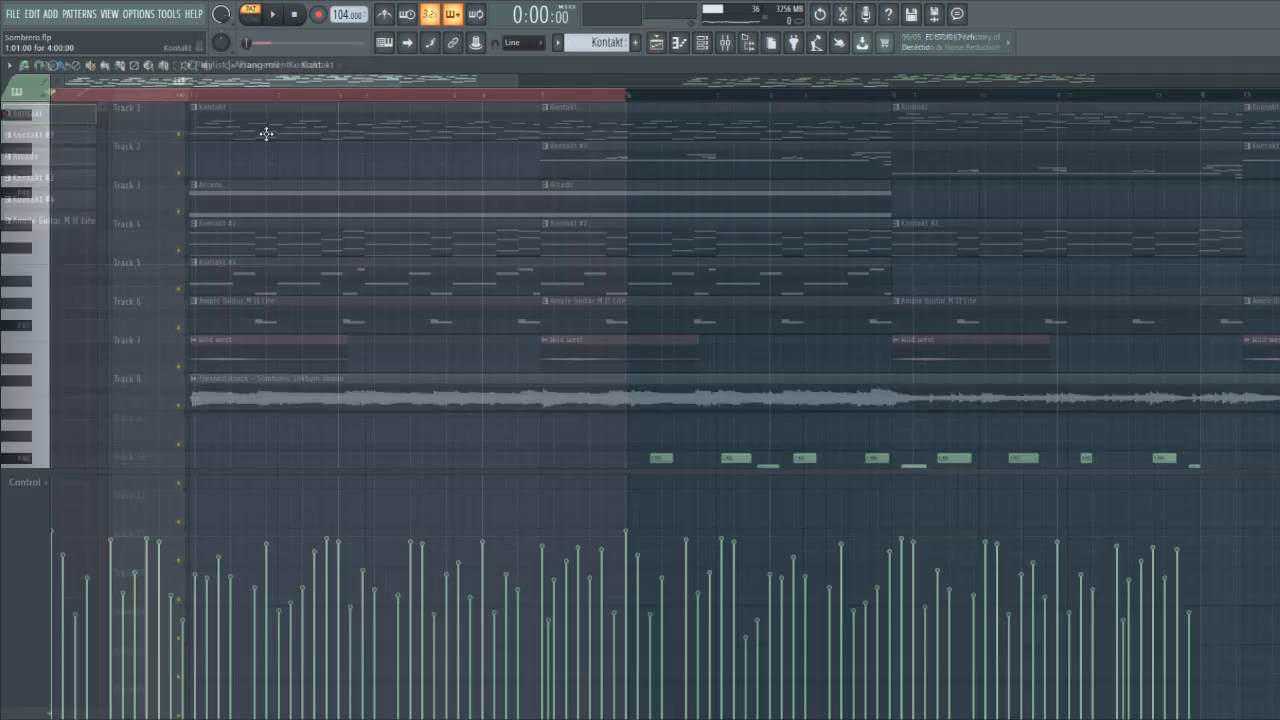
pyautogui.scroll(-1, 570, 184)
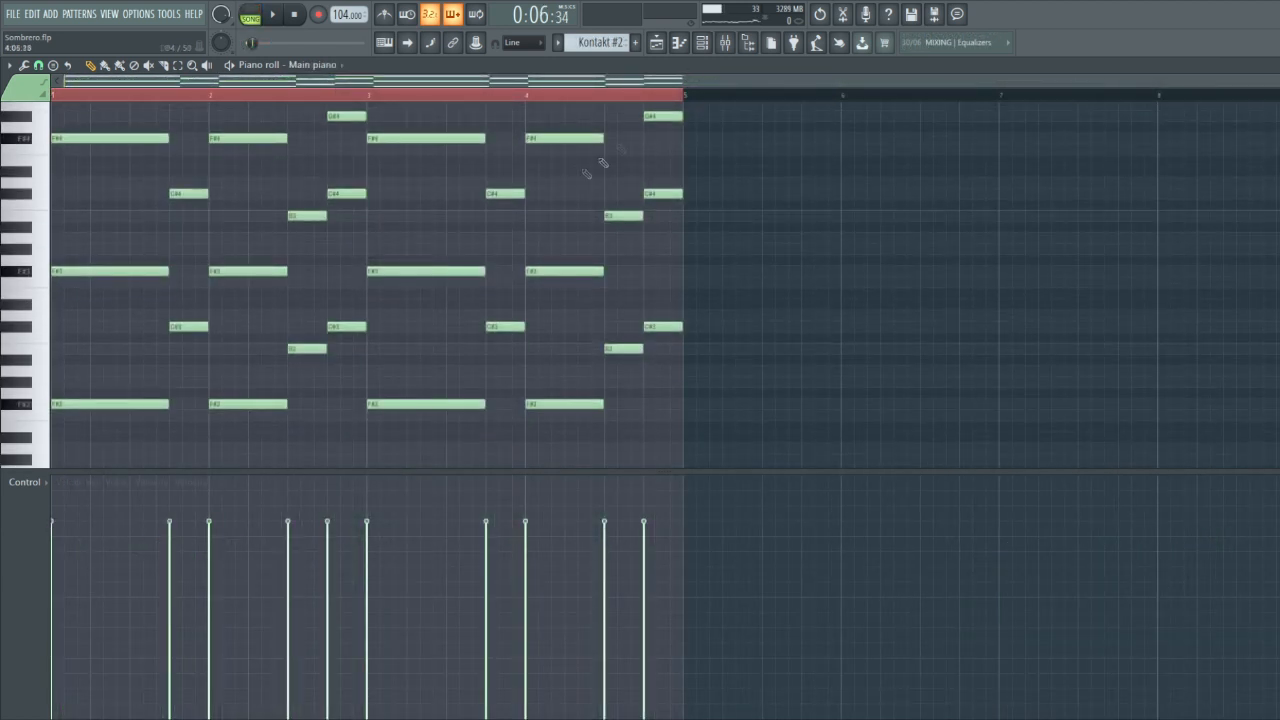
# View the Main piano channel's The Grandeur instrument, return to its notes and move the playhead to bar 1.
pyautogui.click(702, 43)
pyautogui.click(153, 250)
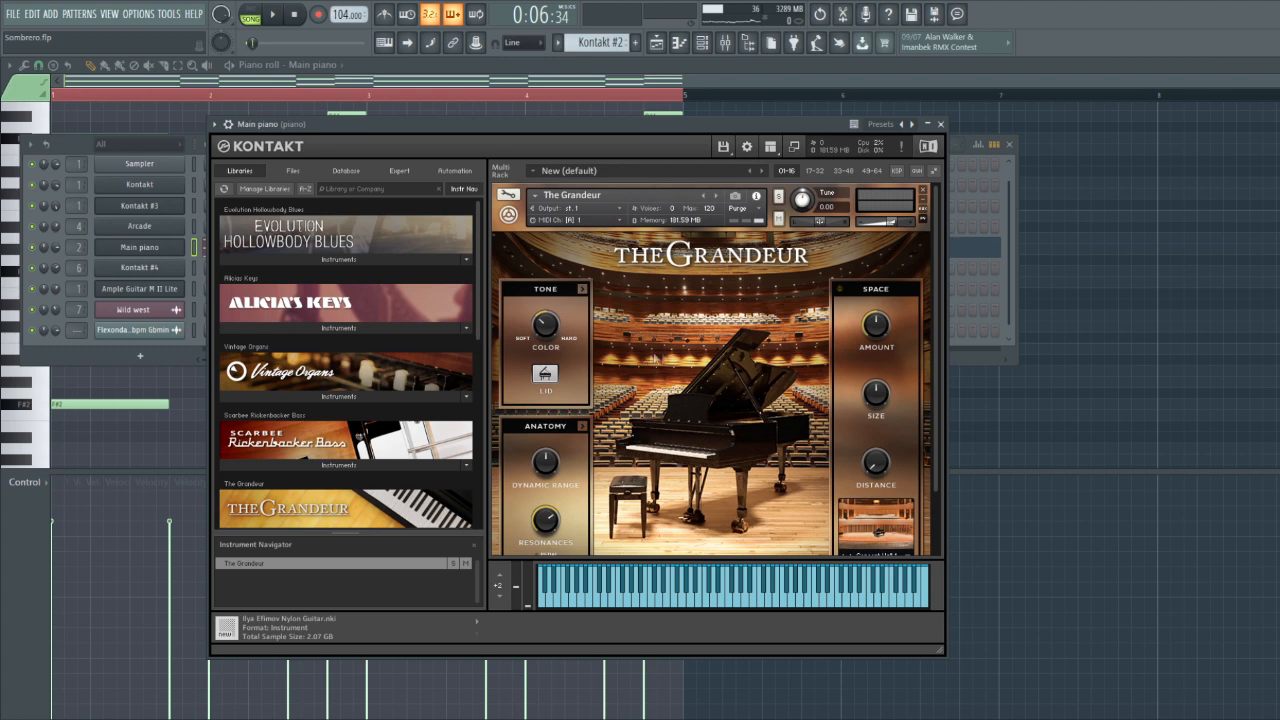
pyautogui.click(1063, 303)
pyautogui.scroll(2, 388, 284)
pyautogui.scroll(-1, 355, 294)
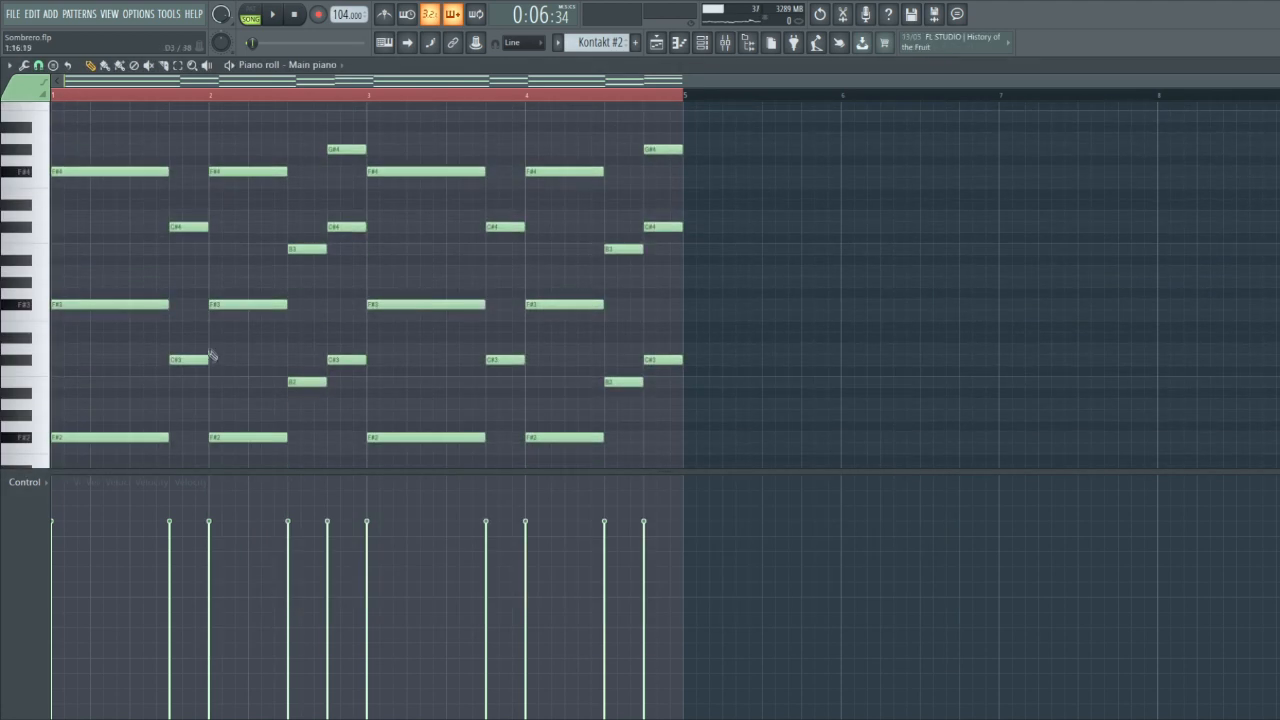
pyautogui.click(58, 98)
pyautogui.click(231, 65)
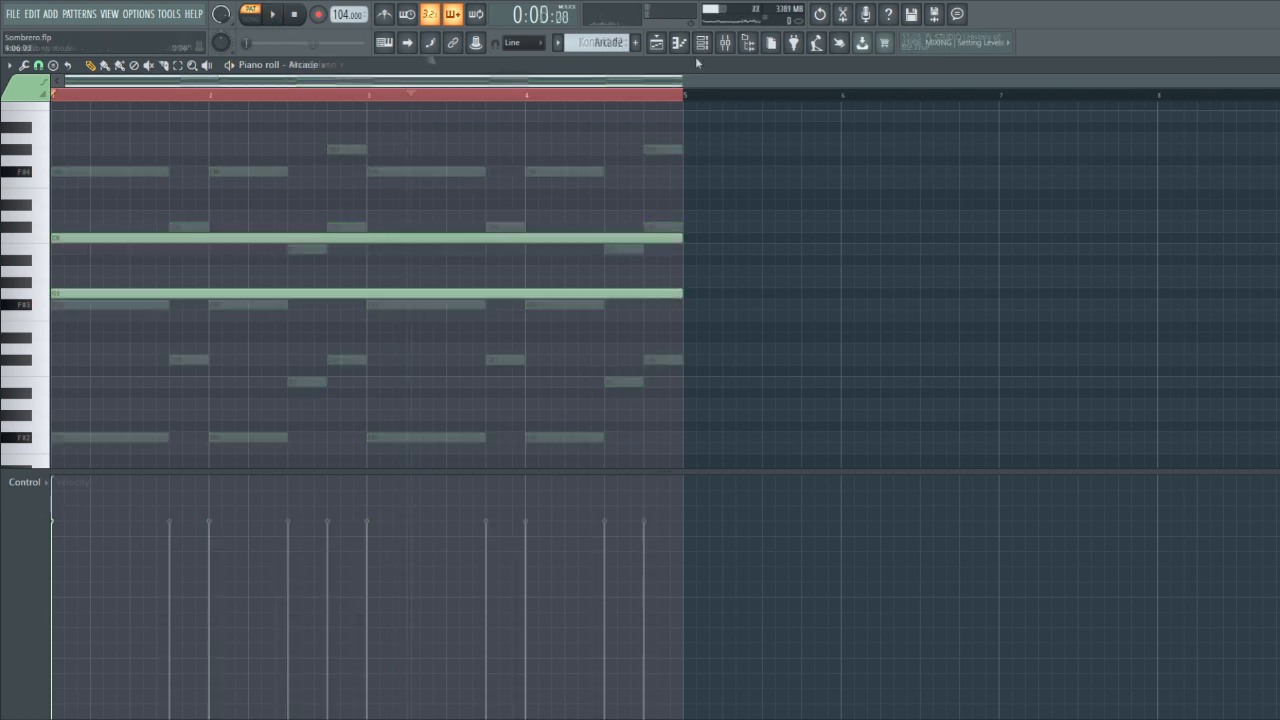
# Select and play the two sustained Arcade notes, and play the Scarbee Rickenbacker Bass pattern.
pyautogui.click(702, 42)
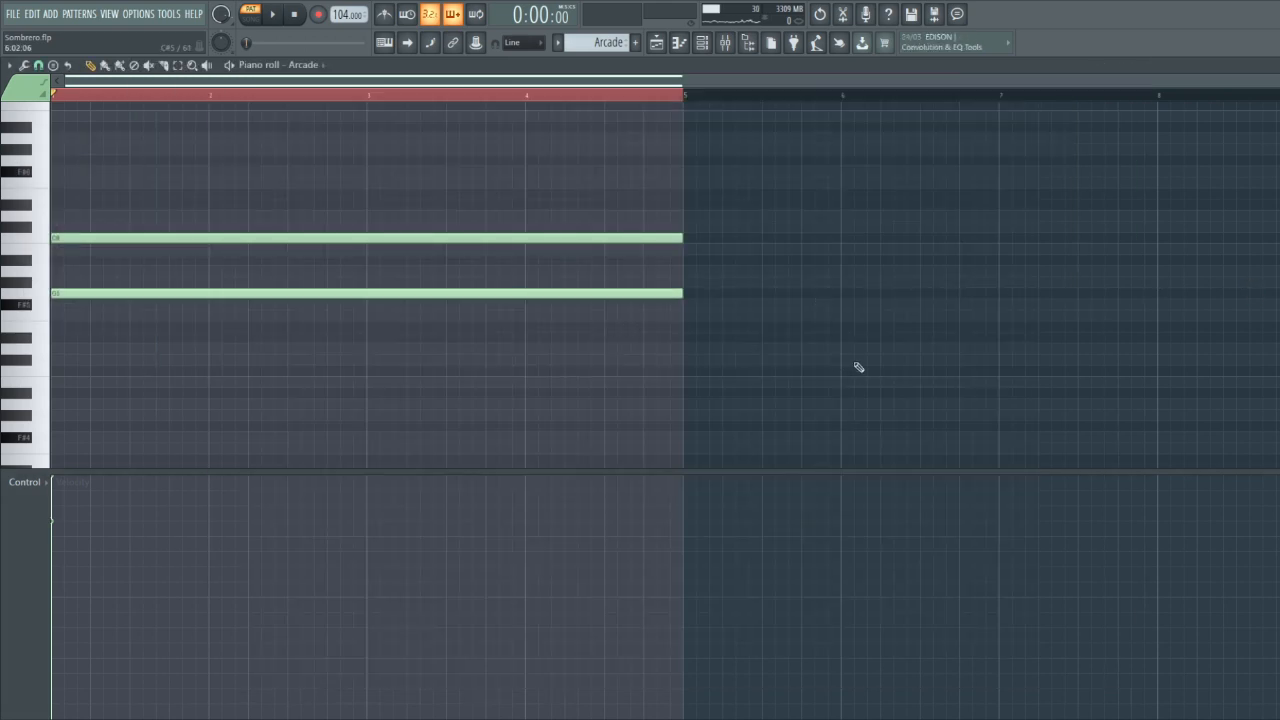
pyautogui.moveTo(858, 367); pyautogui.dragTo(134, 191)
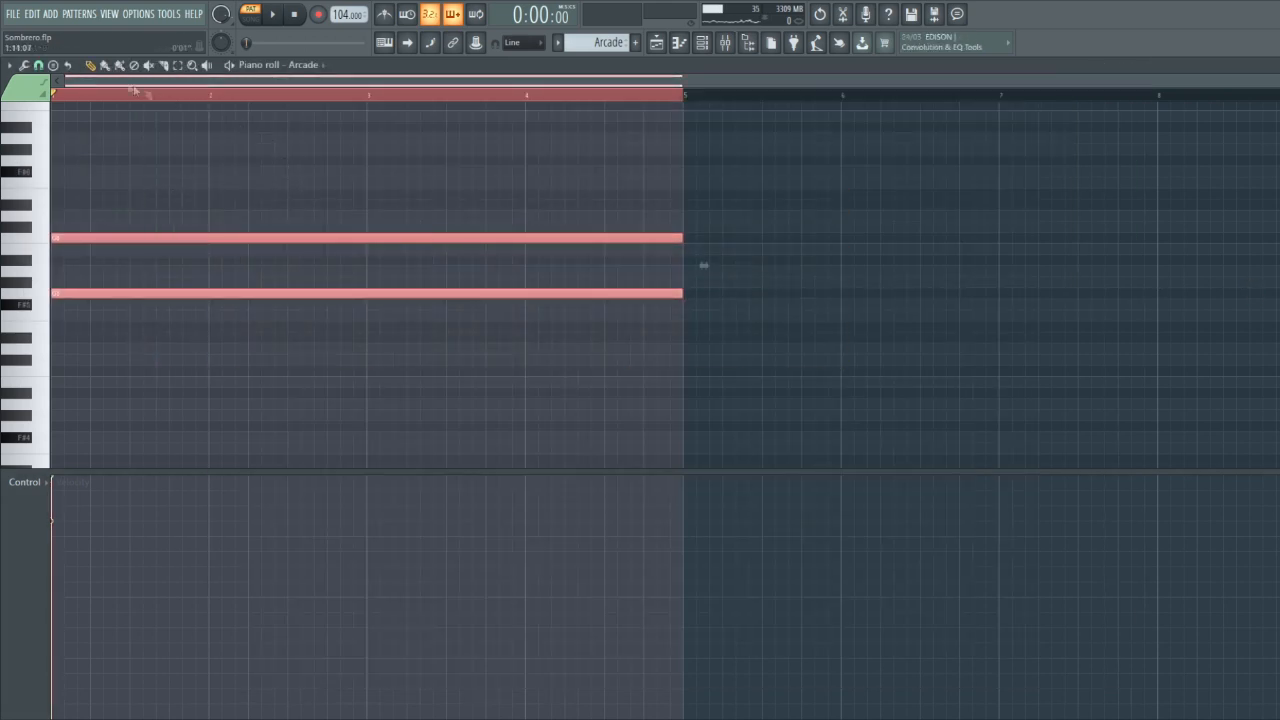
pyautogui.press('space')
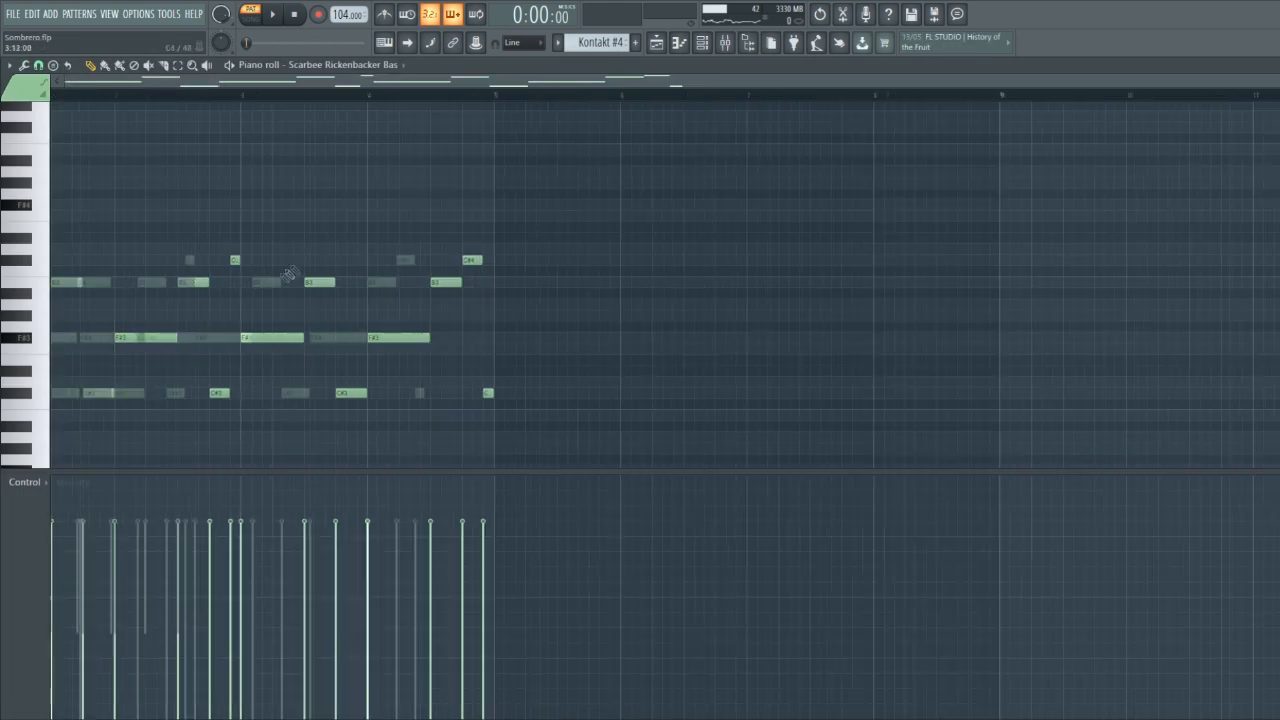
pyautogui.click(274, 17)
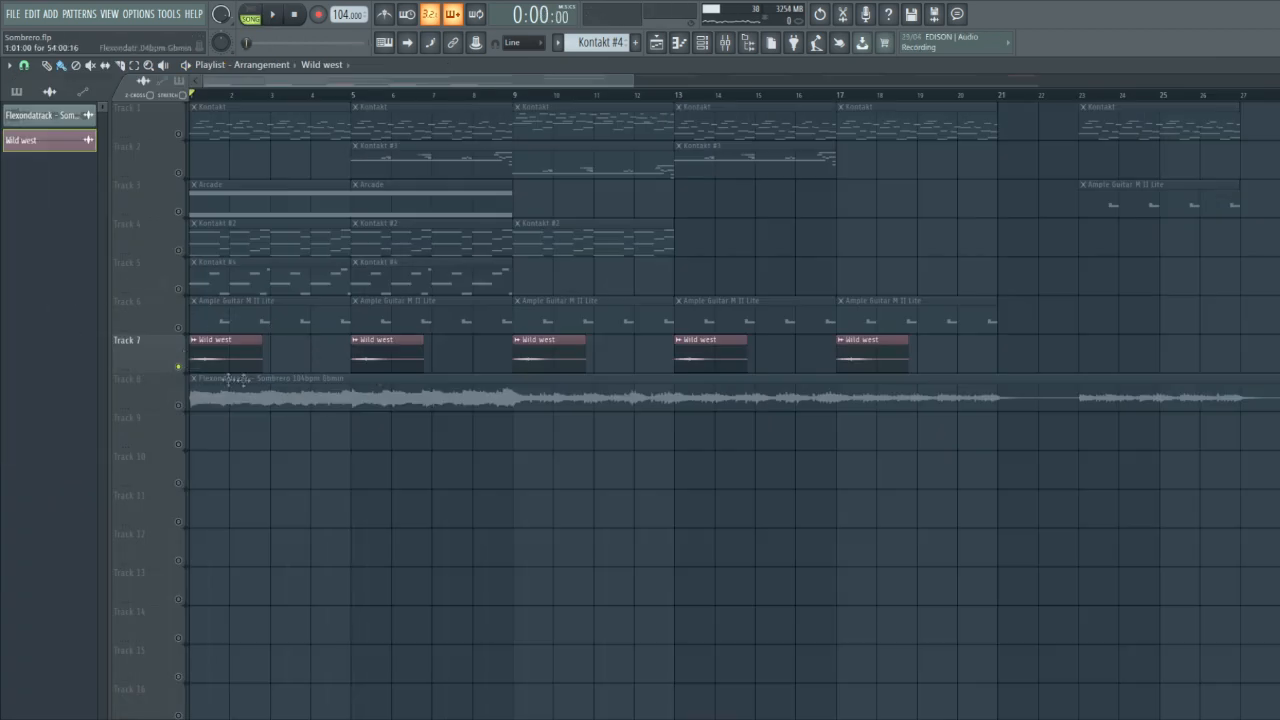
# Open the Wild west sample's channel settings, view its waveform and close them.
pyautogui.doubleClick(258, 358)
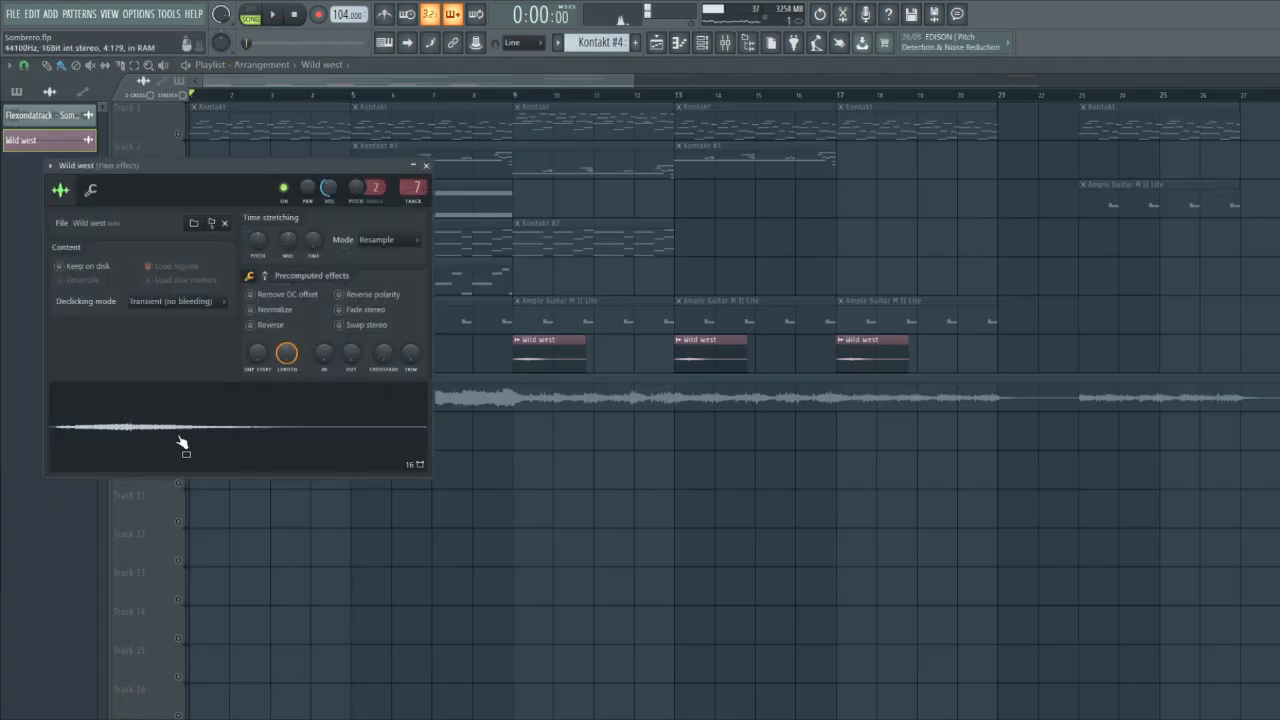
pyautogui.press('Escape')
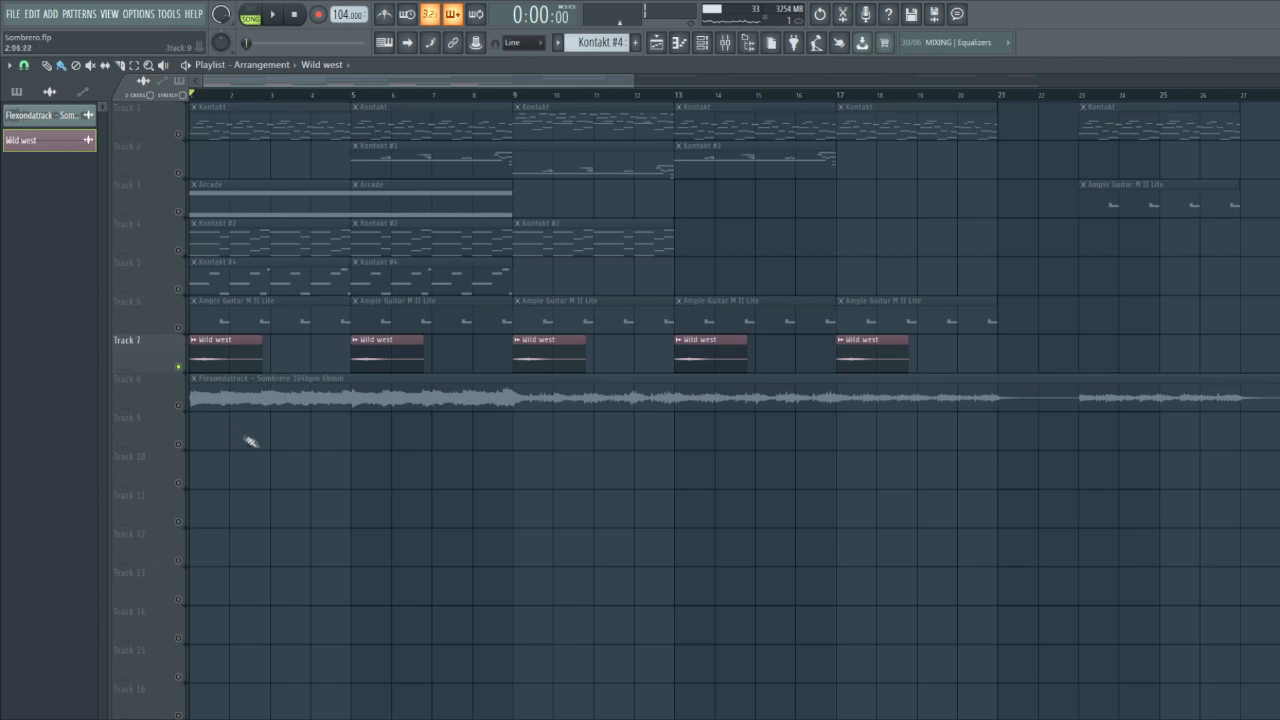
# Select all five Wild west clips on Track 7 and take the track out of solo.
pyautogui.scroll(-4, 257, 443)
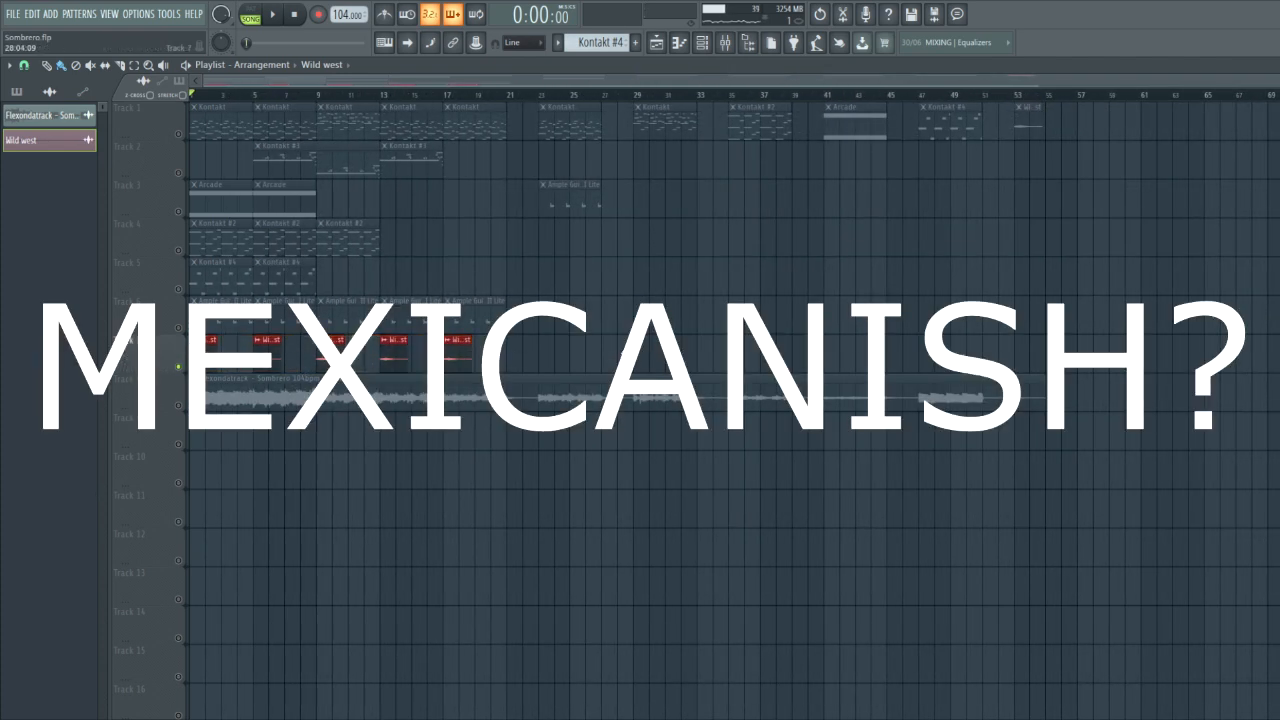
pyautogui.moveTo(548, 356); pyautogui.dragTo(177, 363)
pyautogui.moveTo(567, 354); pyautogui.dragTo(121, 363)
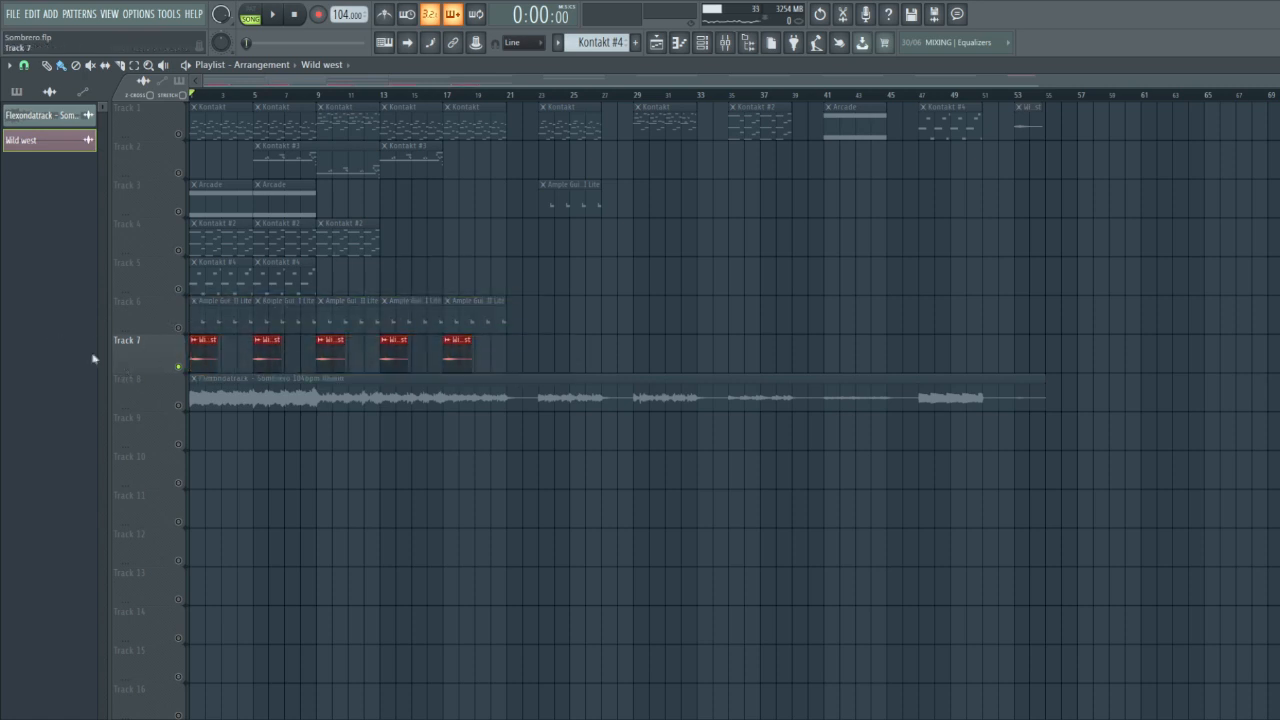
pyautogui.rightClick(178, 367)
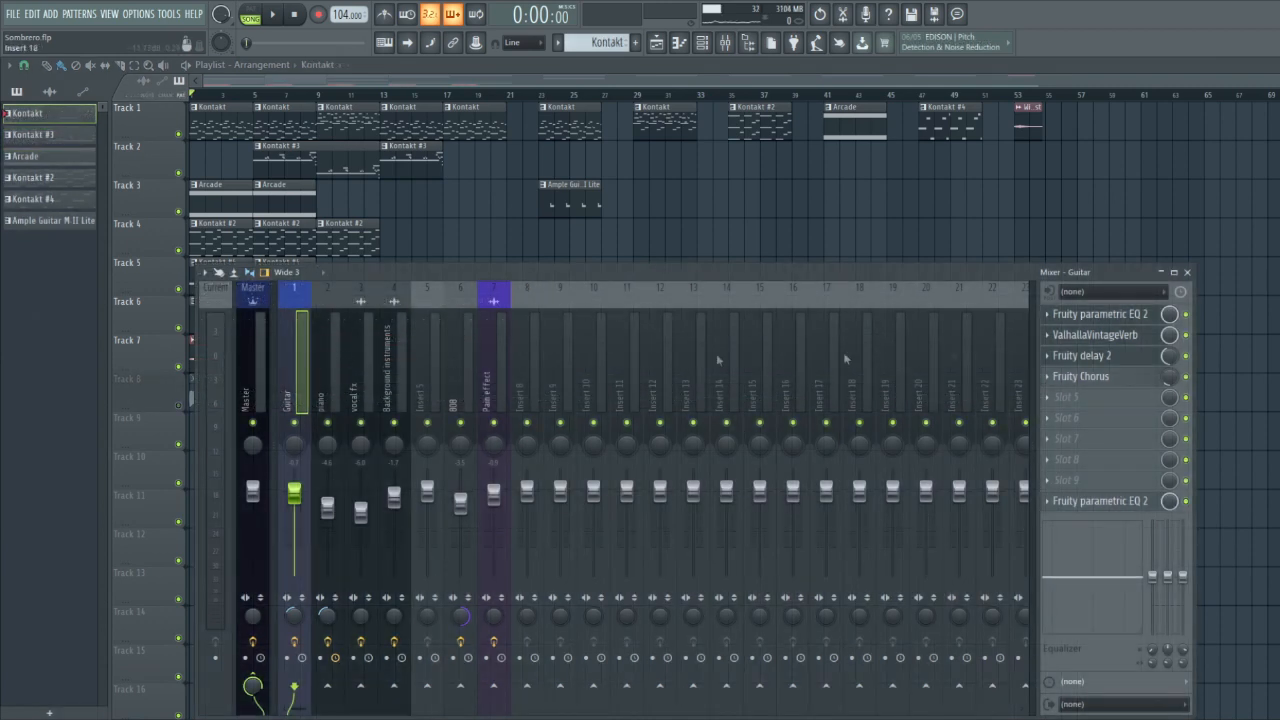
# Open Fruity parametric EQ 2 and ValhallaVintageVerb on the Guitar mixer insert to view their settings.
pyautogui.click(1126, 317)
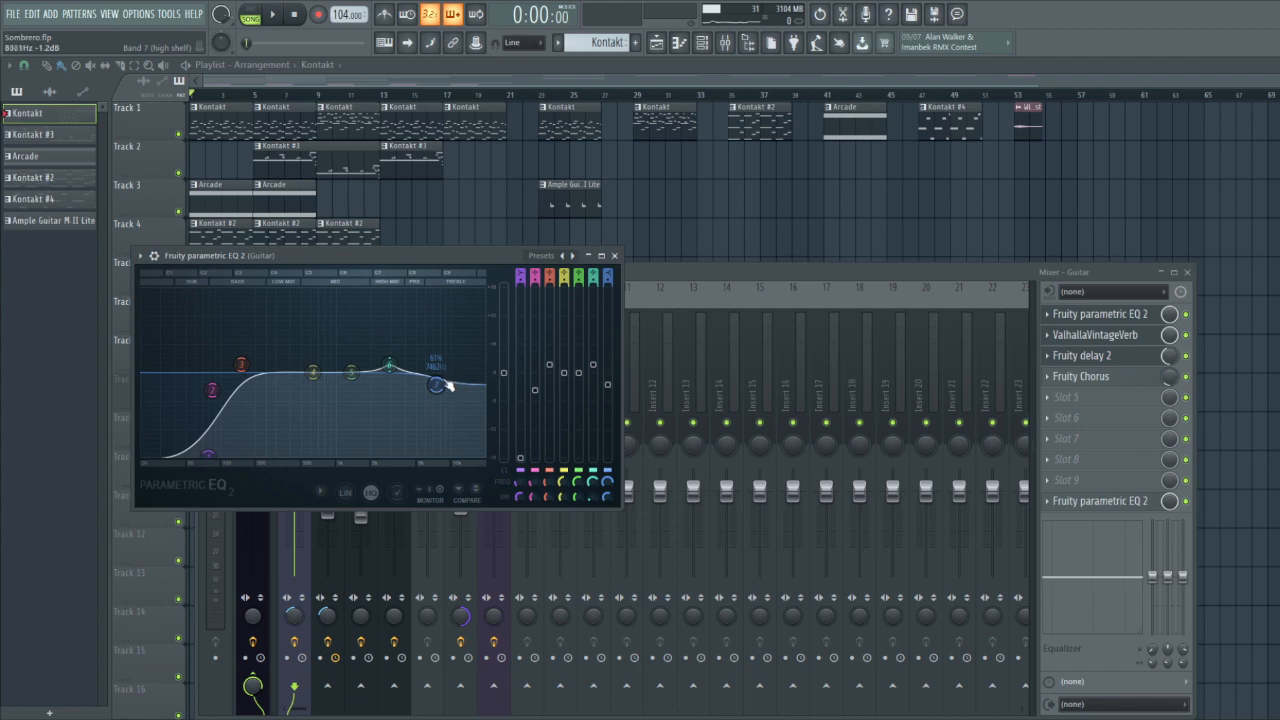
pyautogui.click(1090, 335)
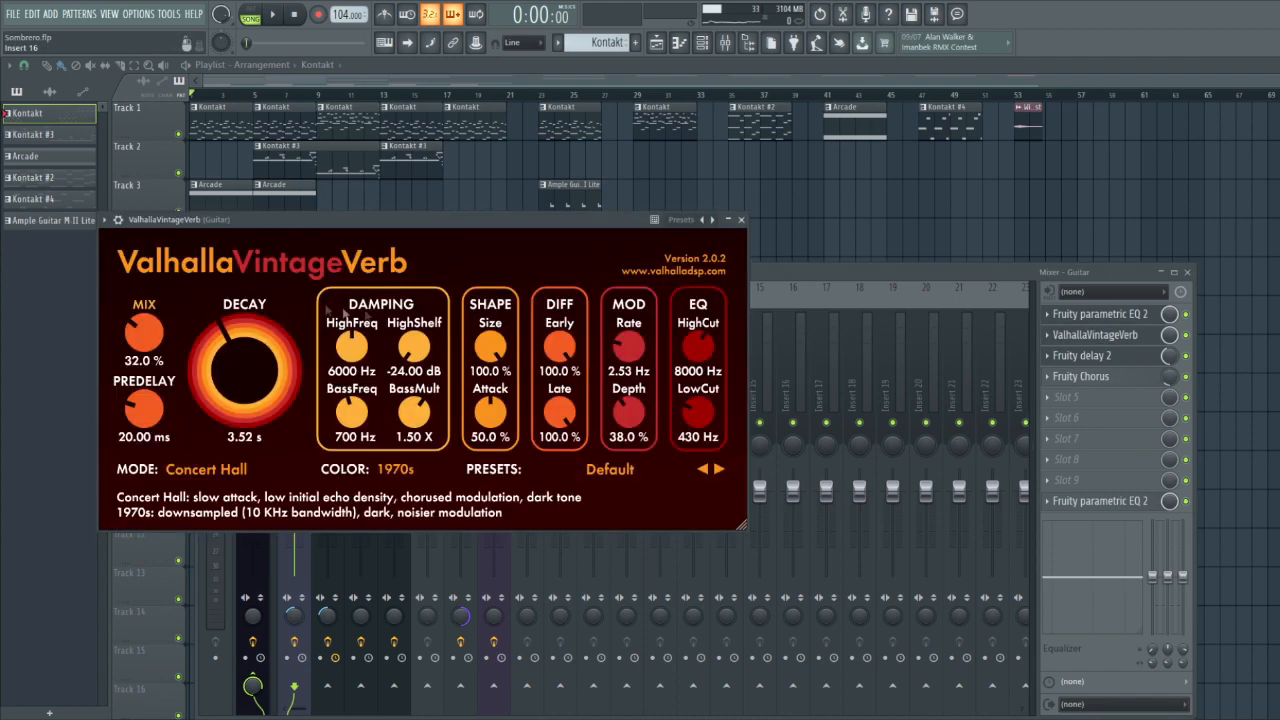
# Open Fruity delay 2, Fruity Chorus and the final Fruity parametric EQ 2 on the Guitar mixer insert to view their settings.
pyautogui.click(1158, 356)
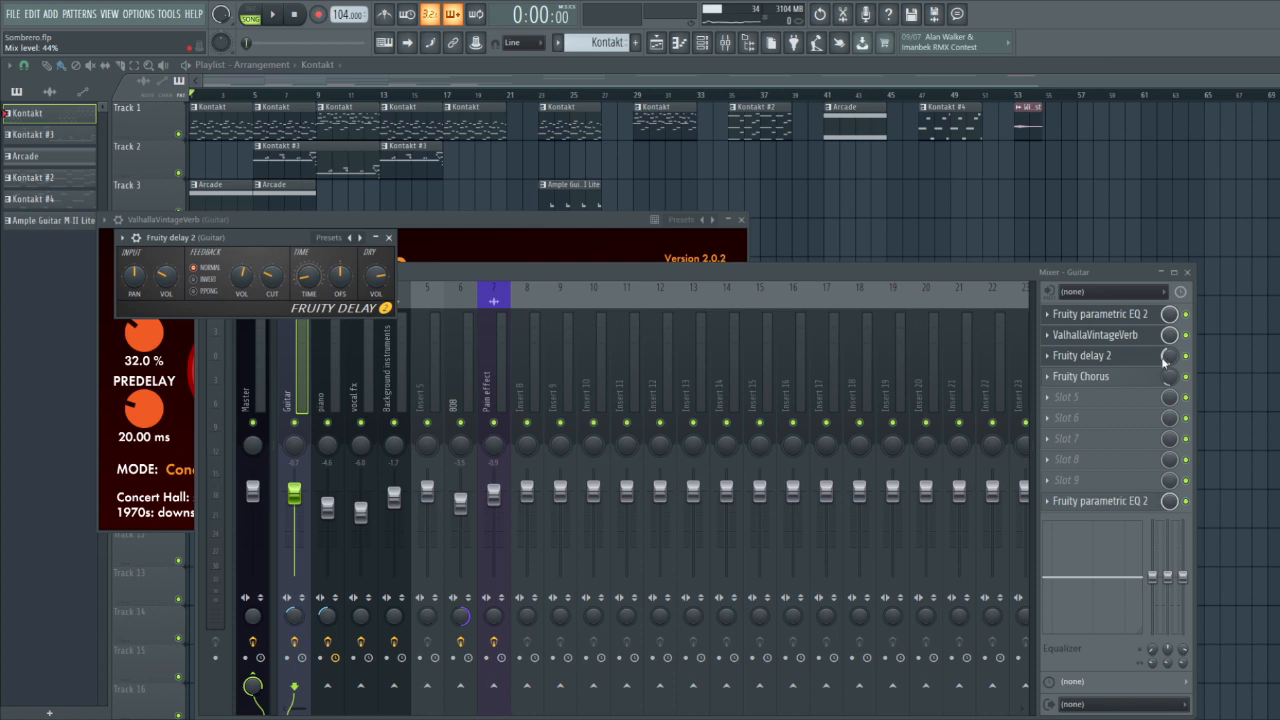
pyautogui.click(1128, 376)
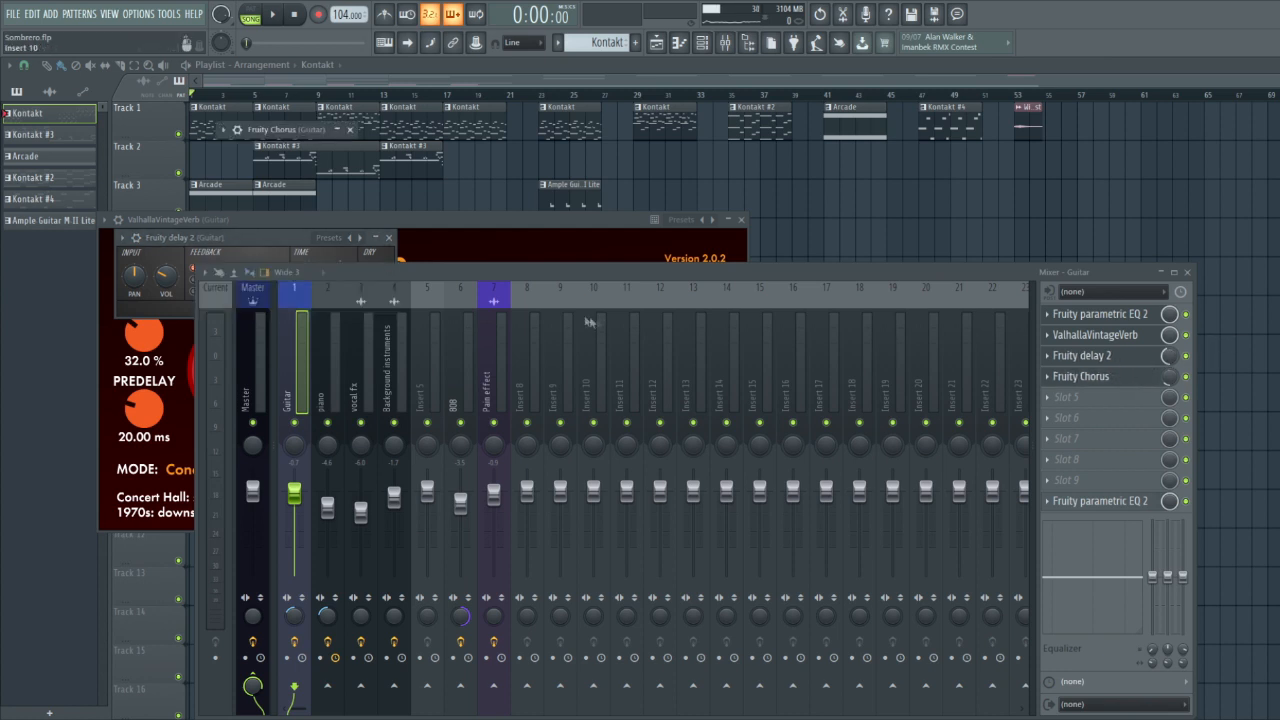
pyautogui.click(1060, 380)
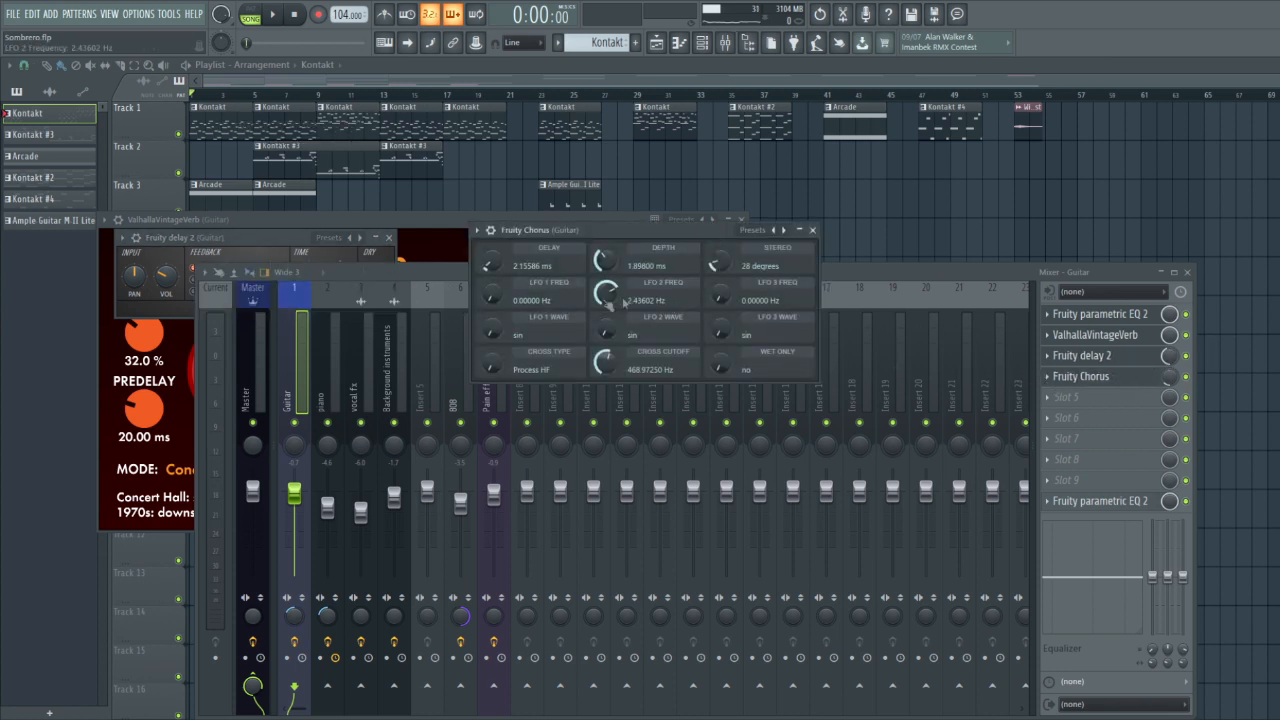
pyautogui.click(1095, 501)
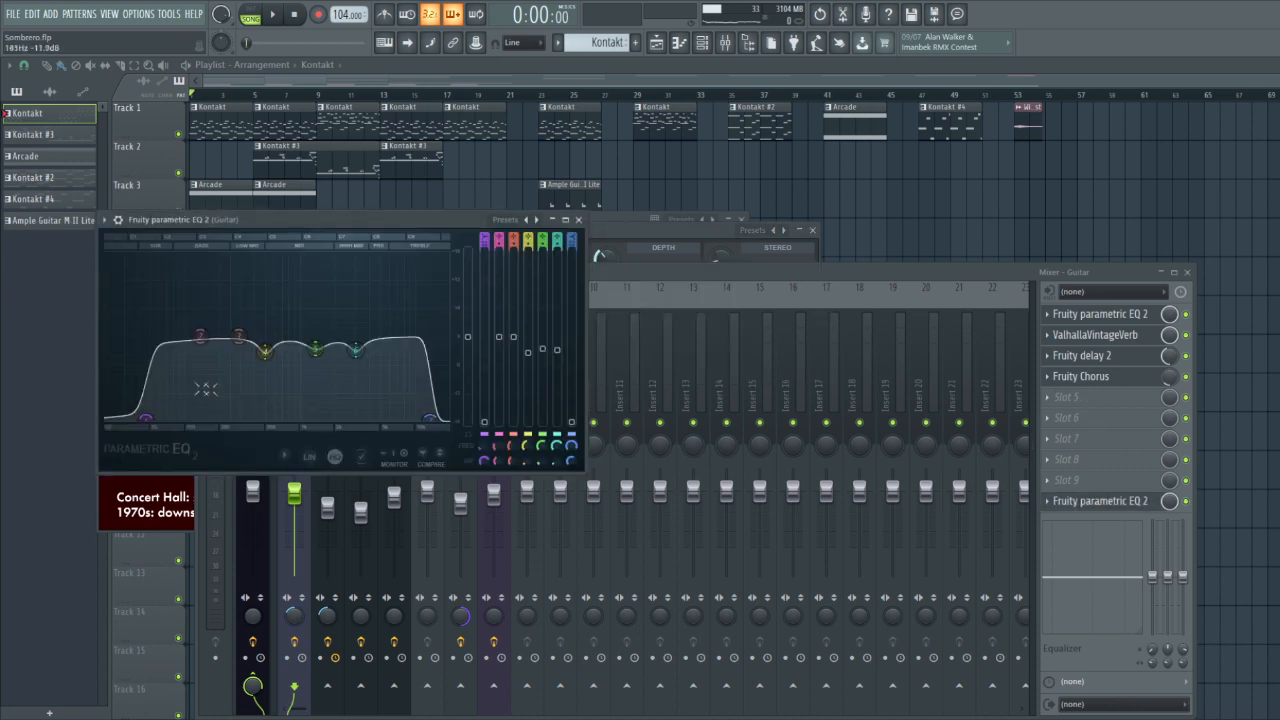
pyautogui.click(611, 270)
# View the settings of Fruity parametric EQ 2, ValhallaVintageVerb, RC-20 Retro Color and Fruity delay 2 on the piano mixer insert.
pyautogui.click(335, 380)
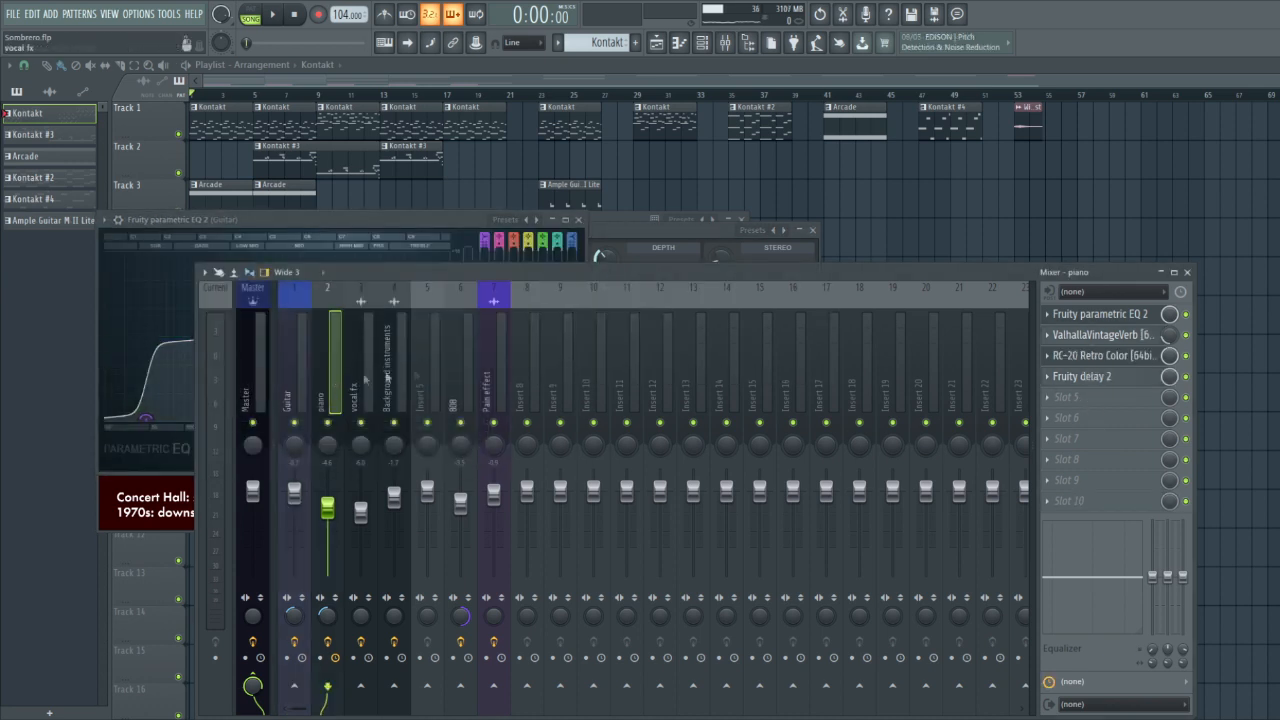
pyautogui.click(1098, 314)
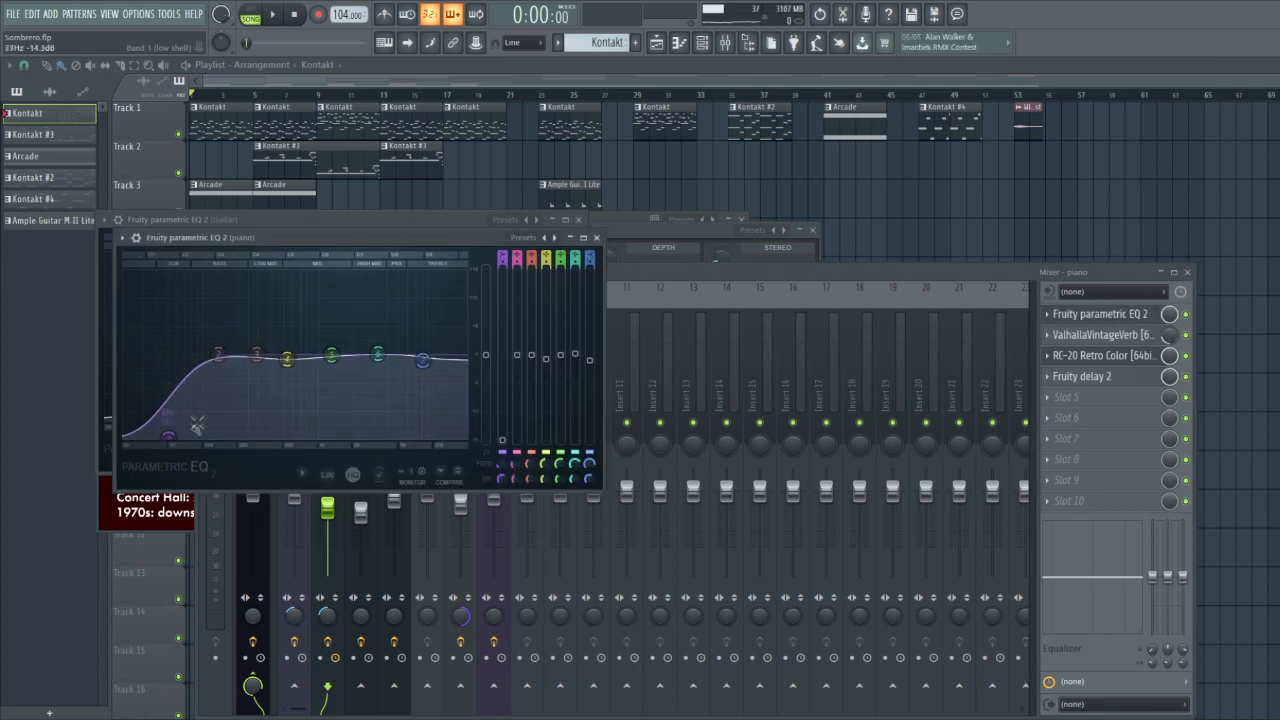
pyautogui.click(1098, 335)
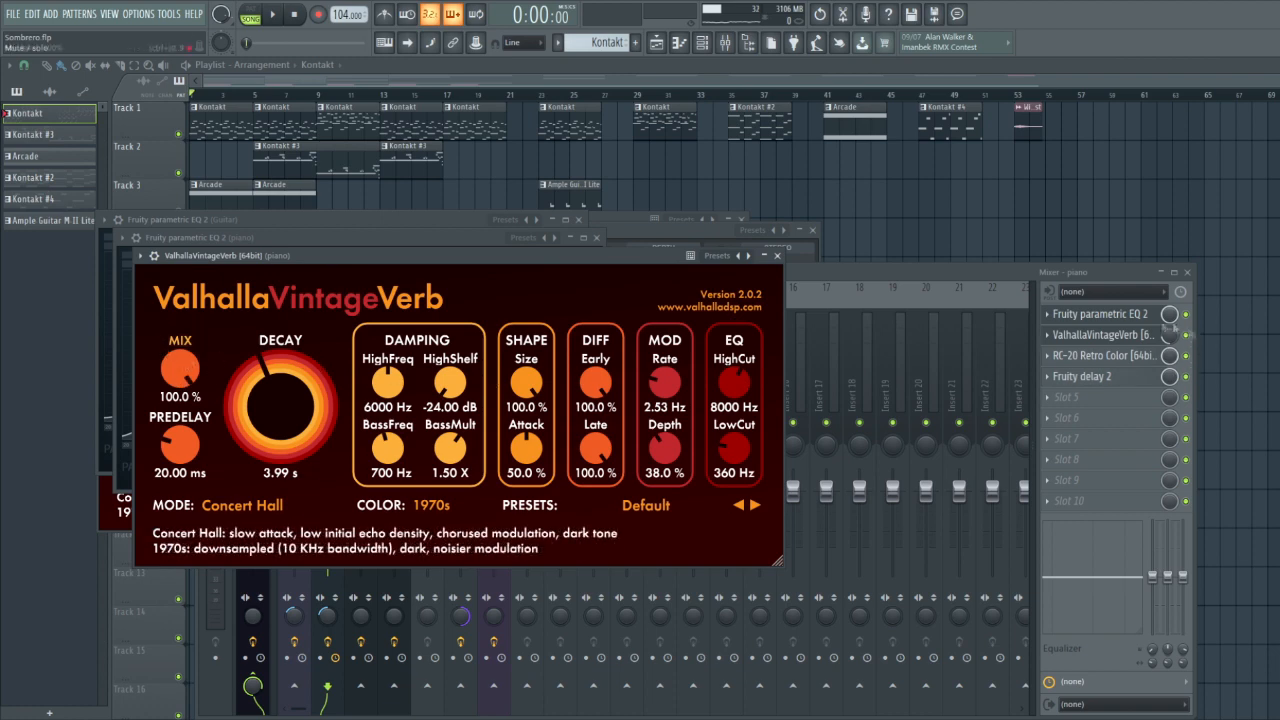
pyautogui.click(1100, 355)
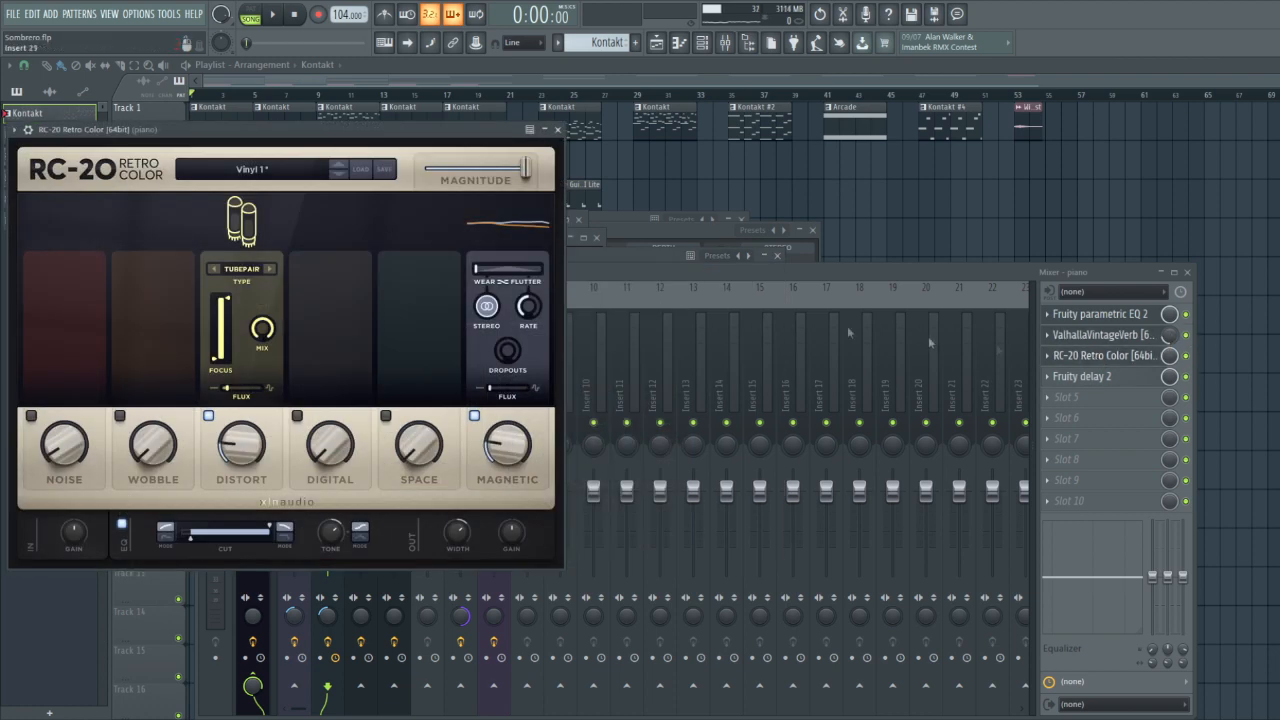
pyautogui.moveTo(277, 145); pyautogui.dragTo(397, 165)
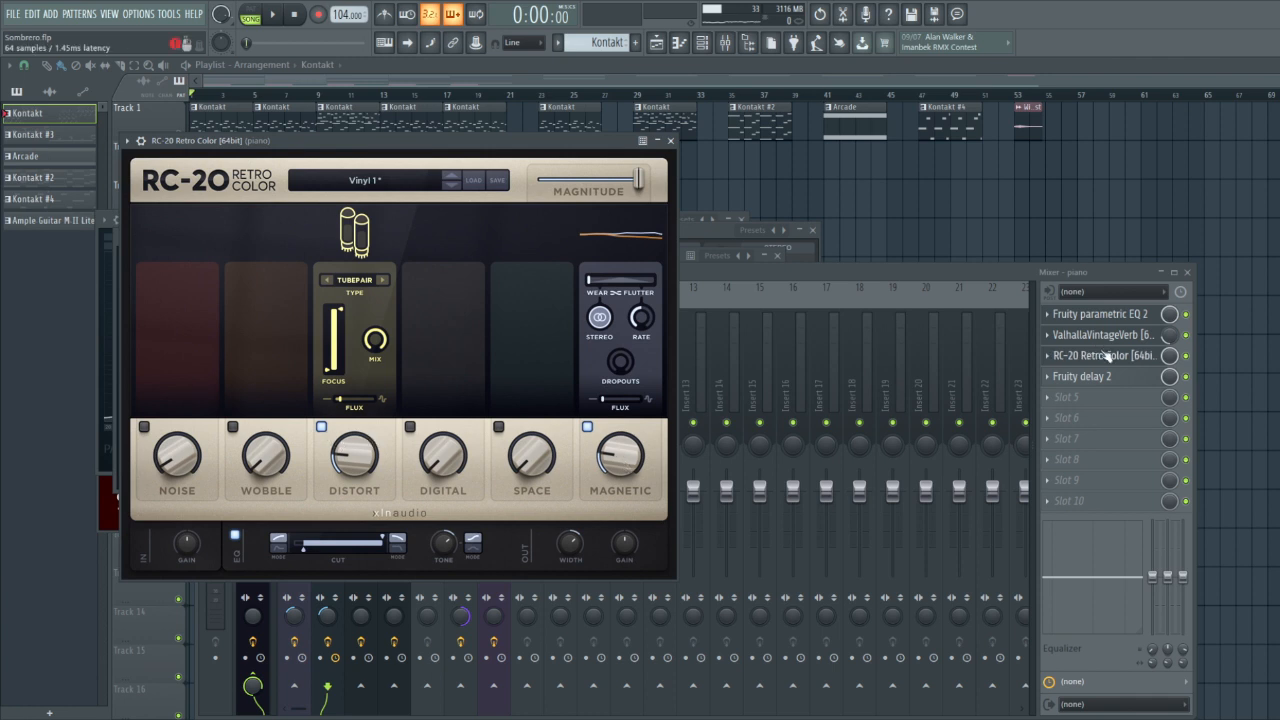
pyautogui.click(1082, 376)
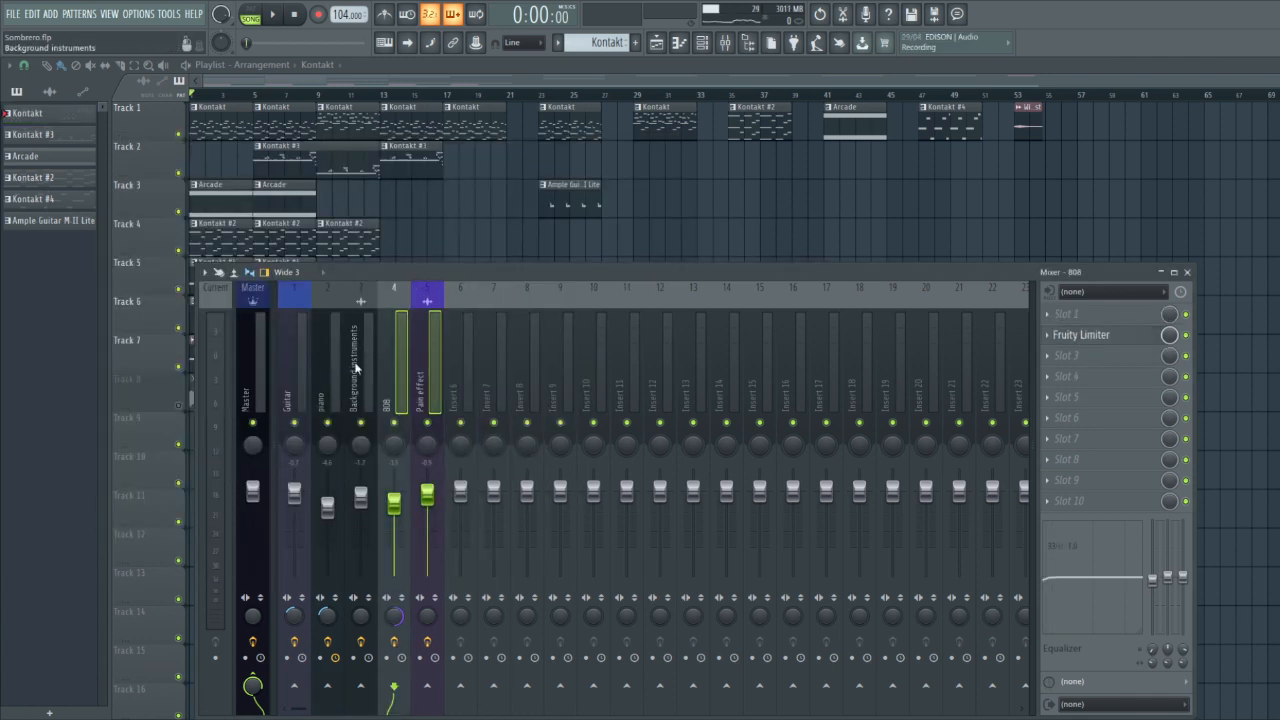
# View the settings of ValhallaVintageVerb, Fruity Love Philter, ValhallaDelay, PanCake2 and Fruity parametric EQ 2 on the Background instruments insert.
pyautogui.click(358, 368)
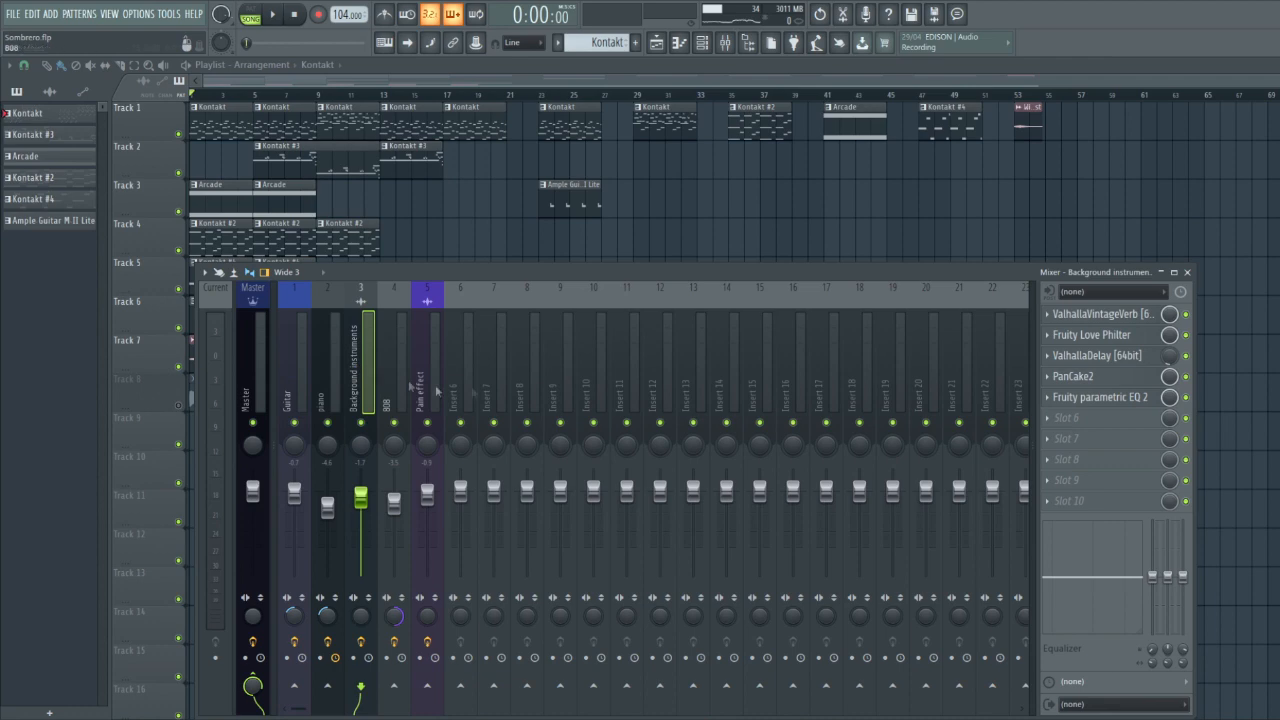
pyautogui.click(1136, 318)
pyautogui.click(1110, 336)
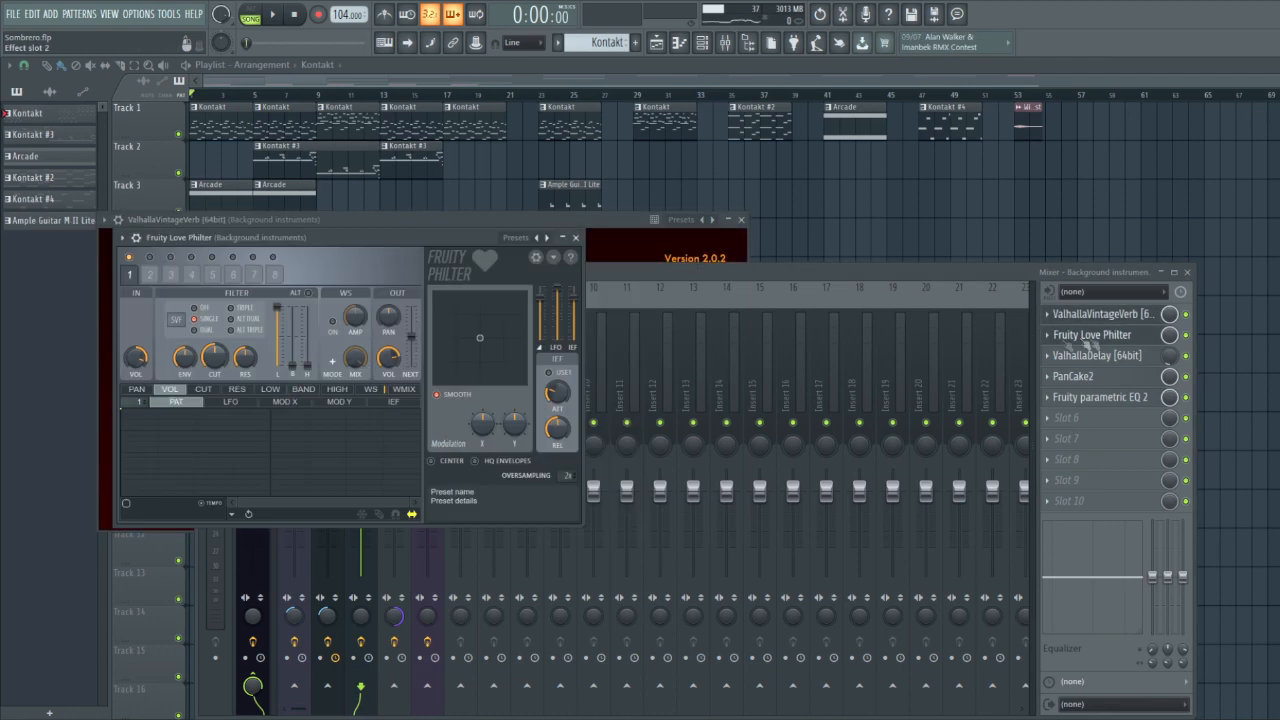
pyautogui.click(1097, 355)
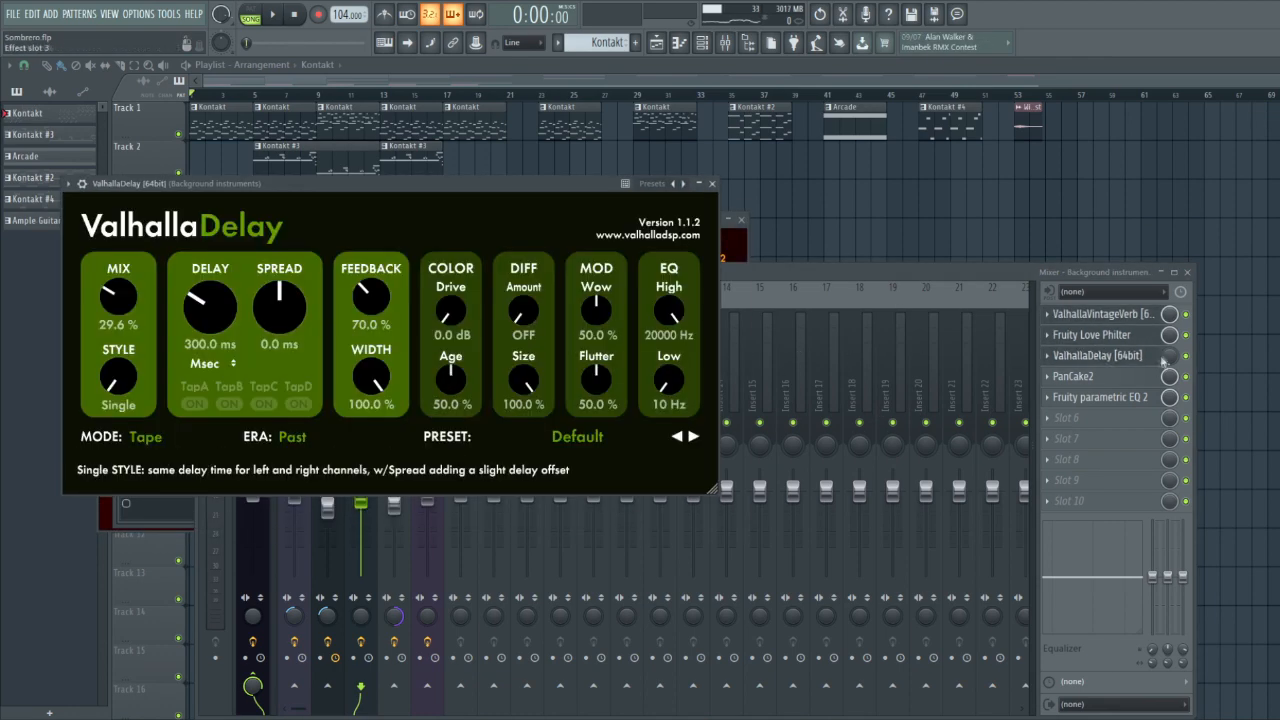
pyautogui.click(1102, 378)
pyautogui.click(1115, 397)
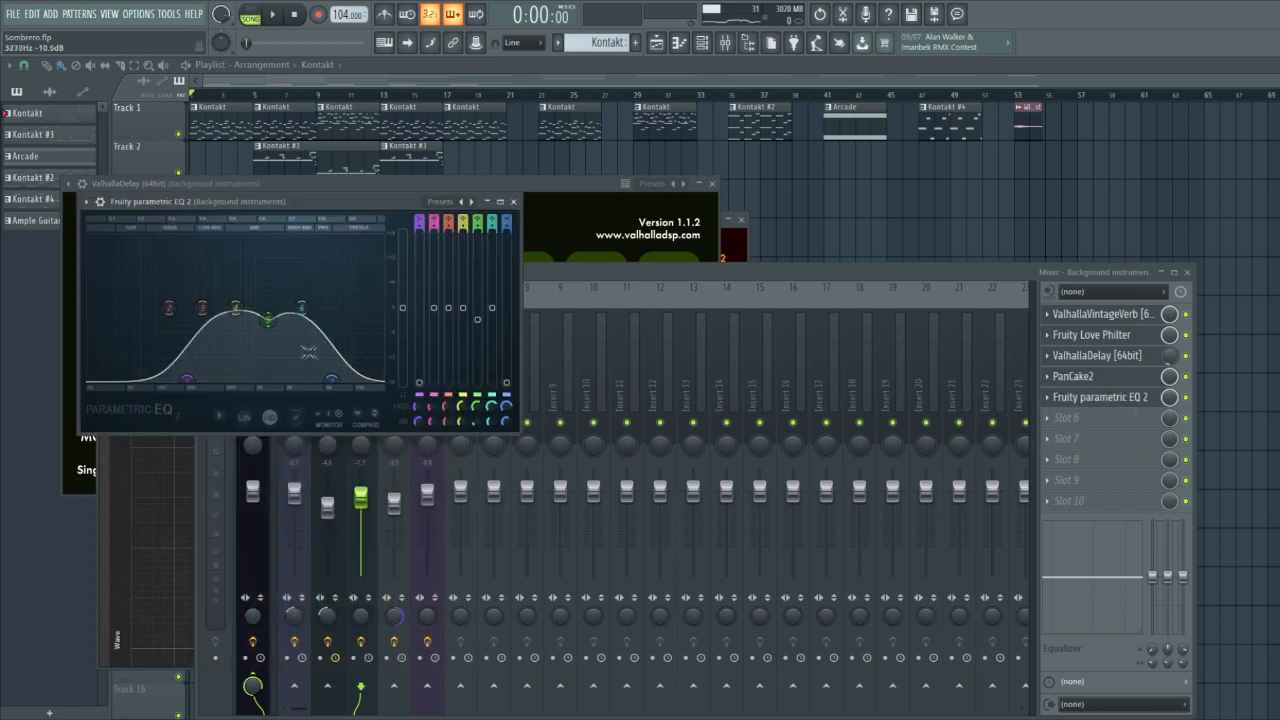
# Examine the effect chains of the 808 and Pain effect mixer inserts and close all open windows.
pyautogui.click(391, 368)
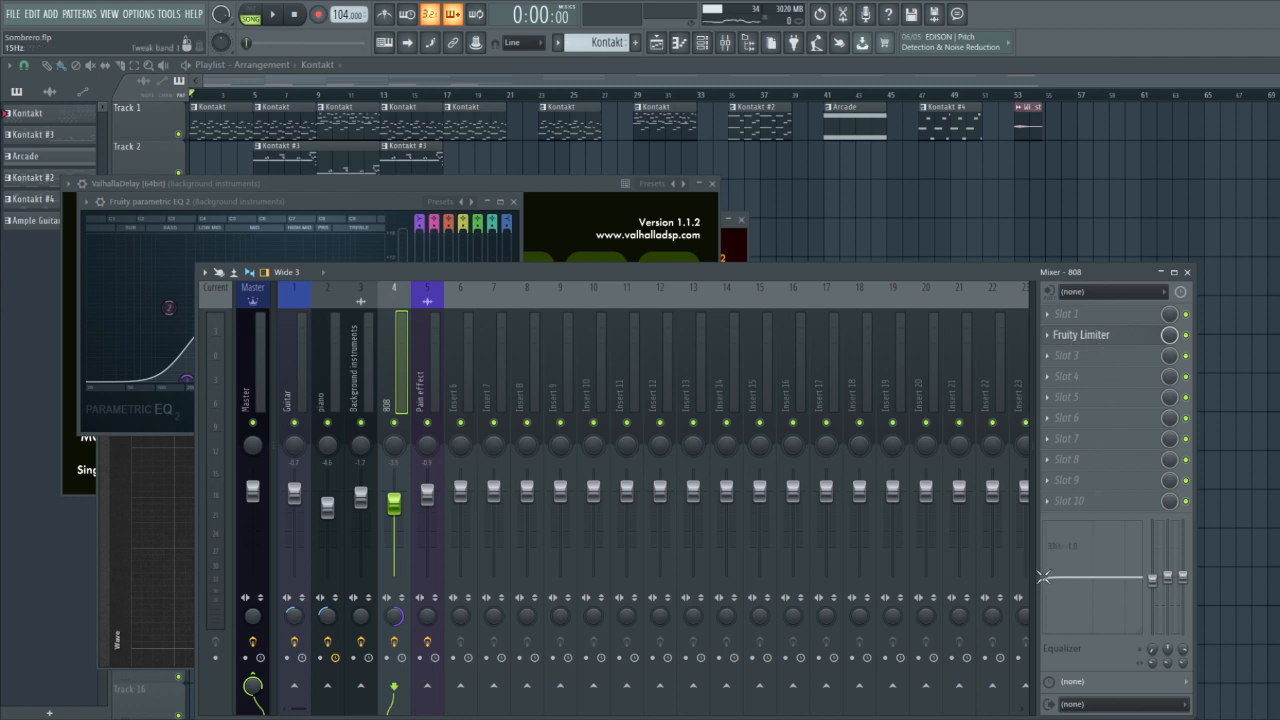
pyautogui.click(428, 378)
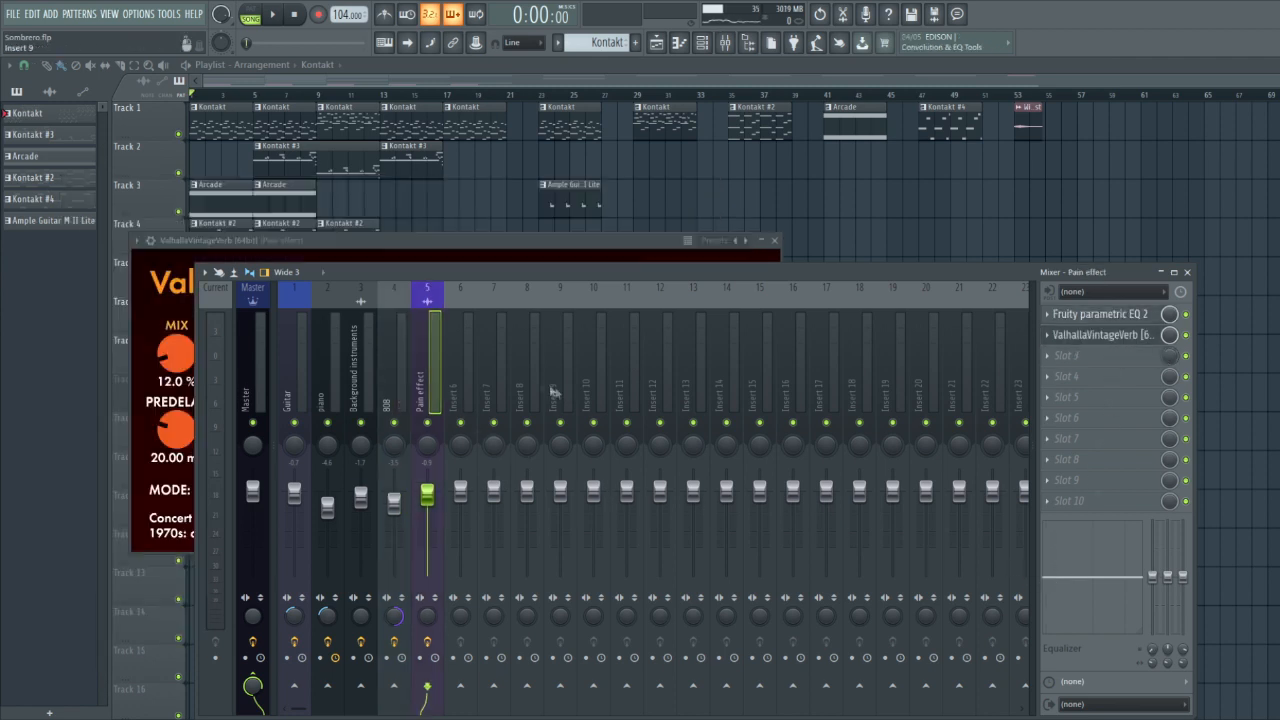
pyautogui.press('F12')
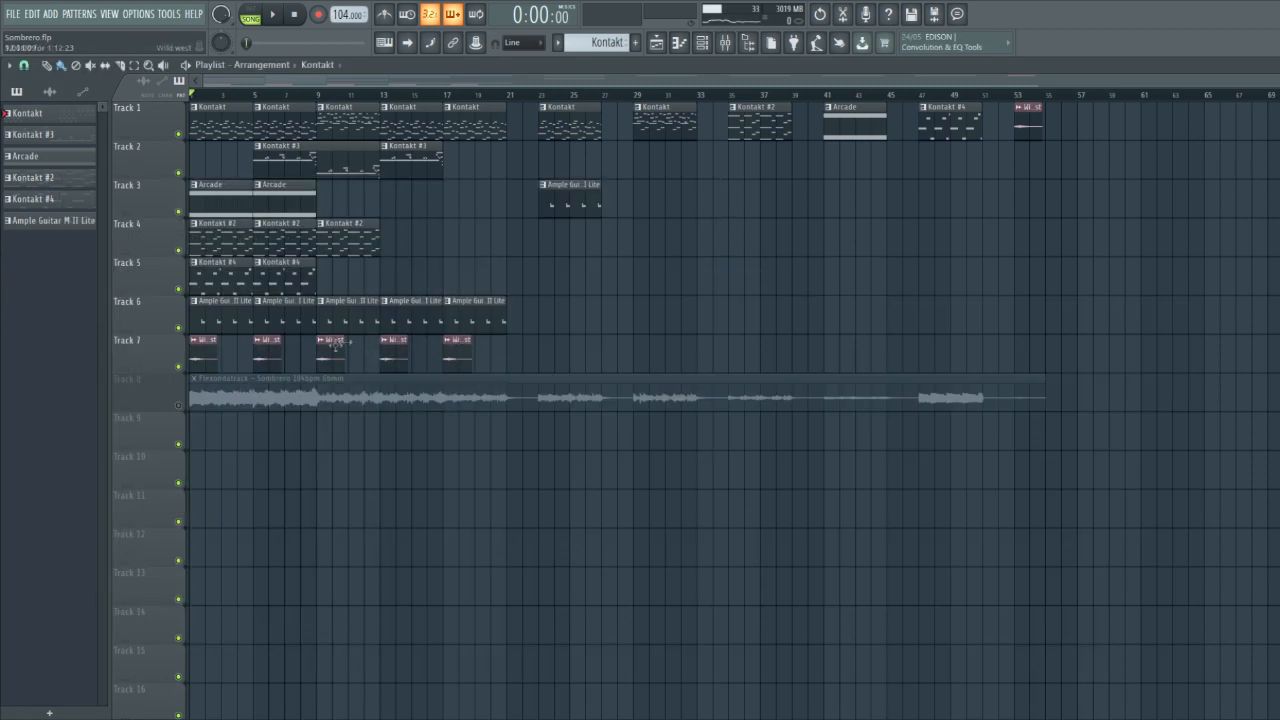
# Reopen the mixer, view Fruity parametric EQ 2 and ValhallaVintageVerb on the Pain effect insert, and close all windows.
pyautogui.click(728, 44)
pyautogui.click(1100, 314)
pyautogui.click(1100, 335)
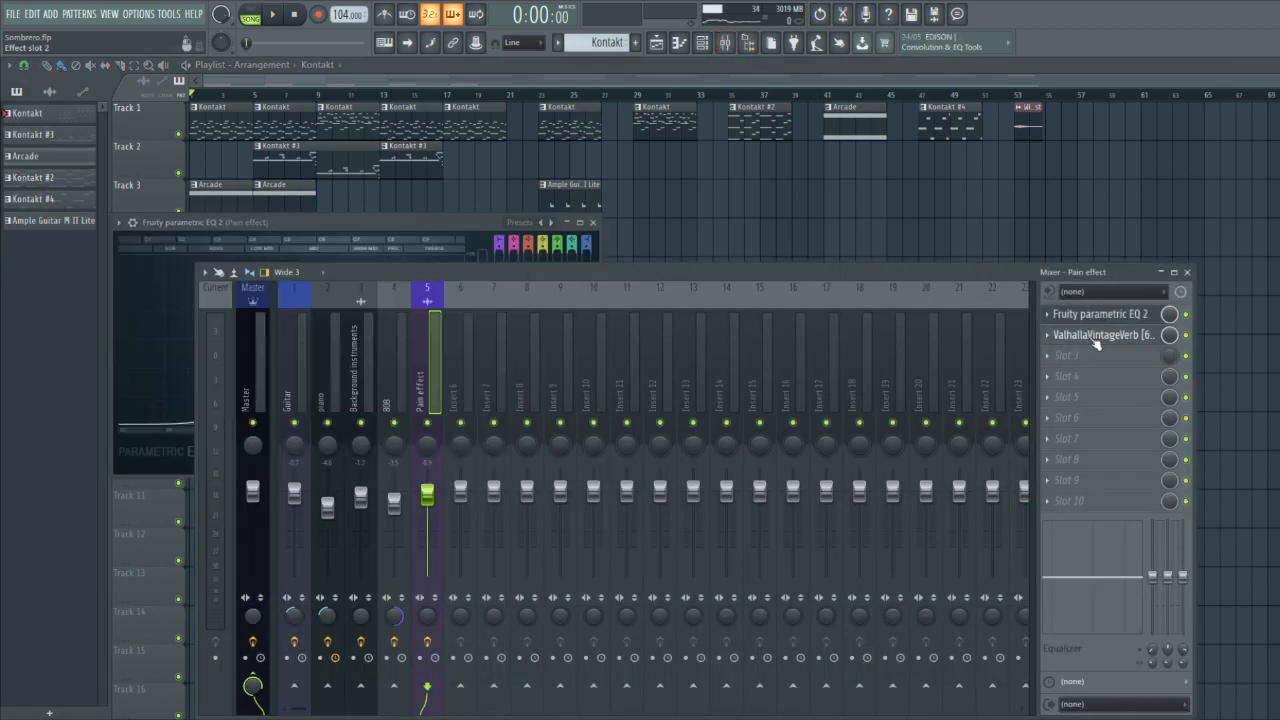
pyautogui.press('F12')
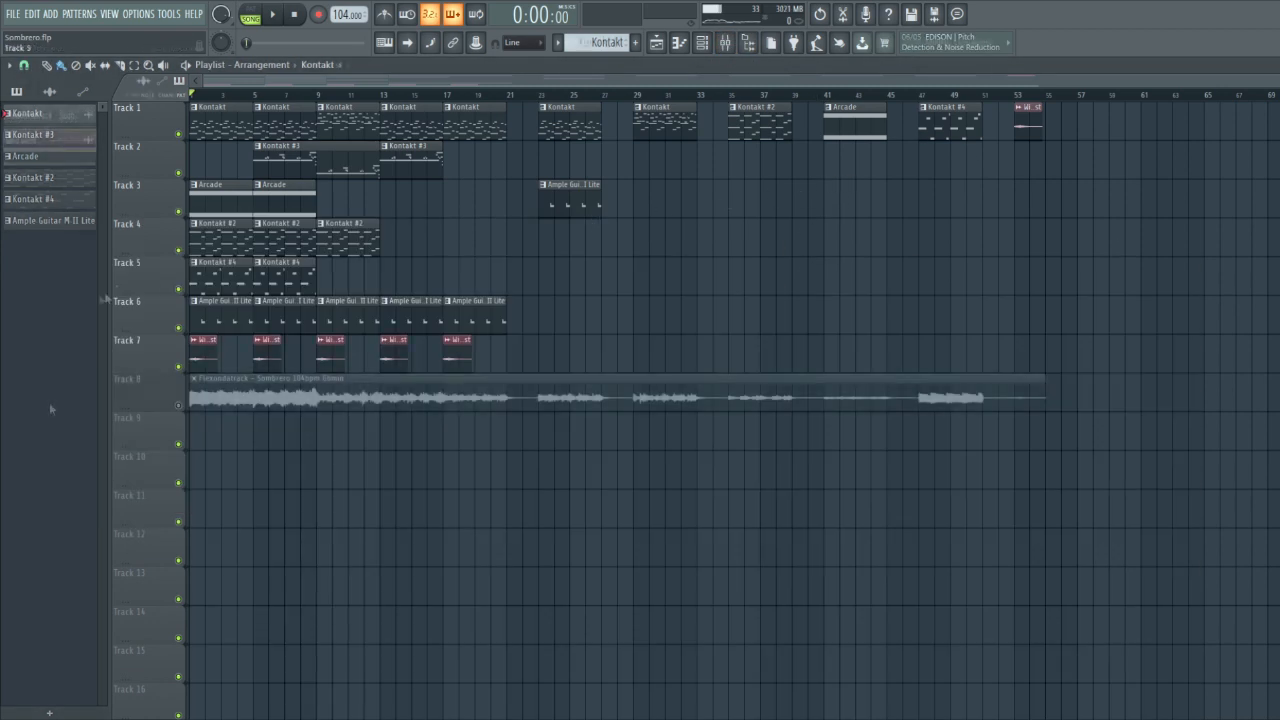